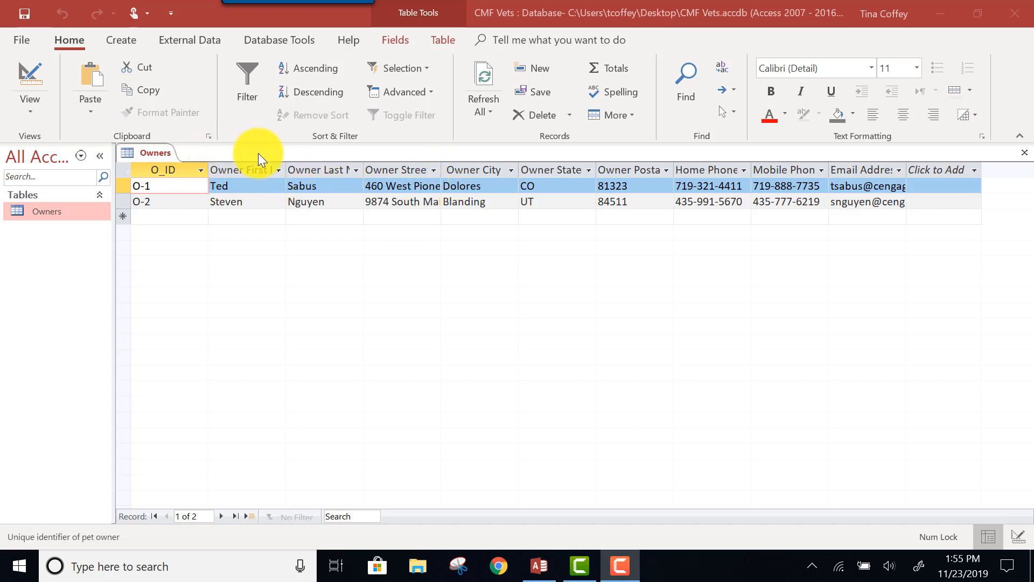
Fit the Owners table's column widths from O_ID through Home Phone to their contents, and close the table with its layout saved
{"action": "left_click", "coordinate": [287, 168]}
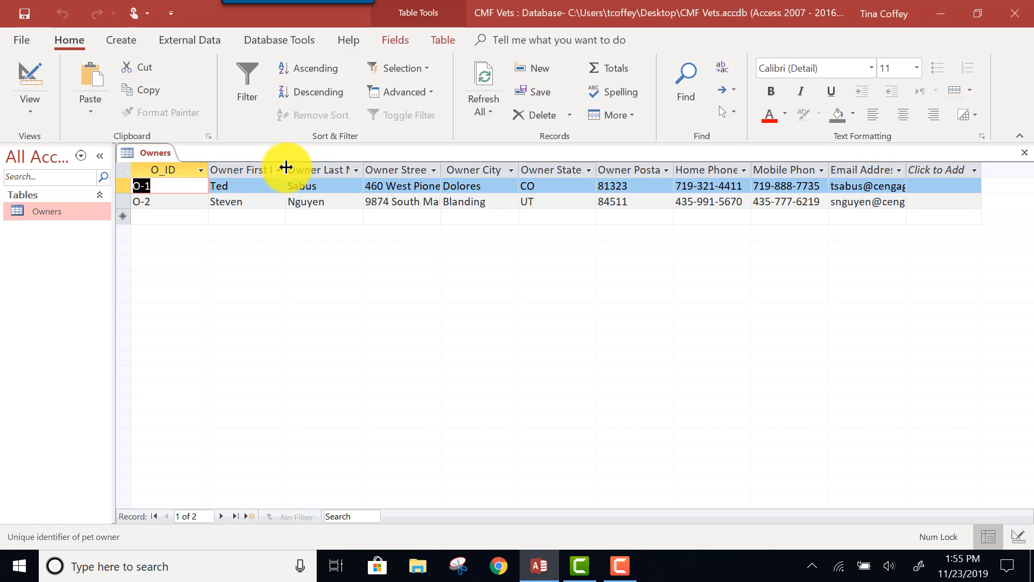
{"action": "double_click", "coordinate": [208, 165]}
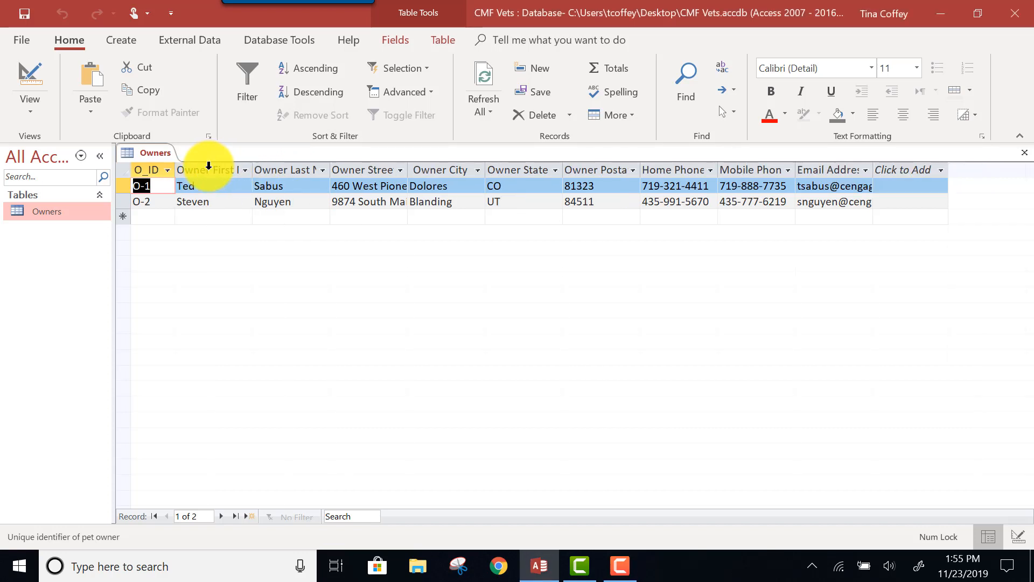
{"action": "double_click", "coordinate": [252, 168]}
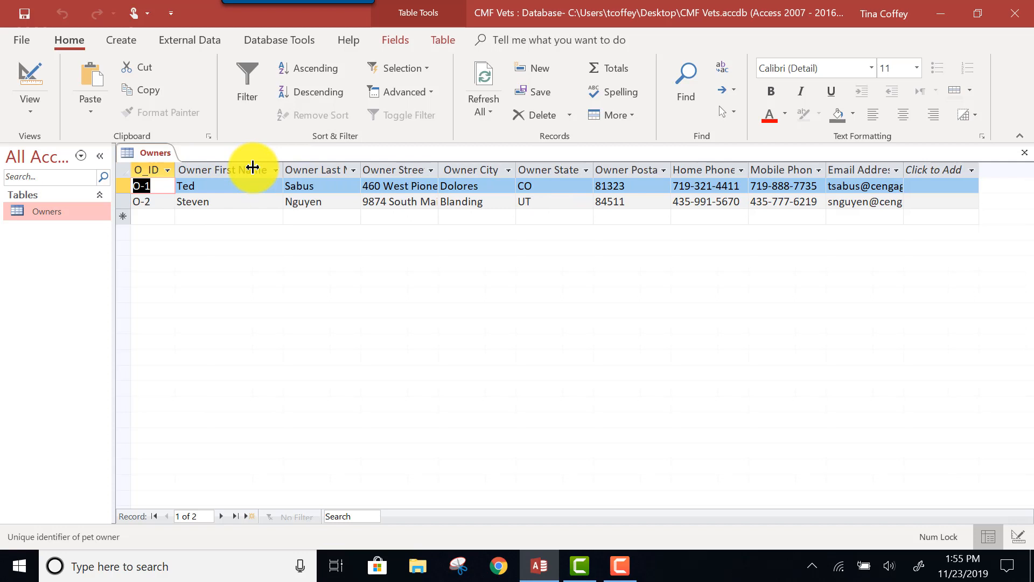
{"action": "double_click", "coordinate": [360, 167]}
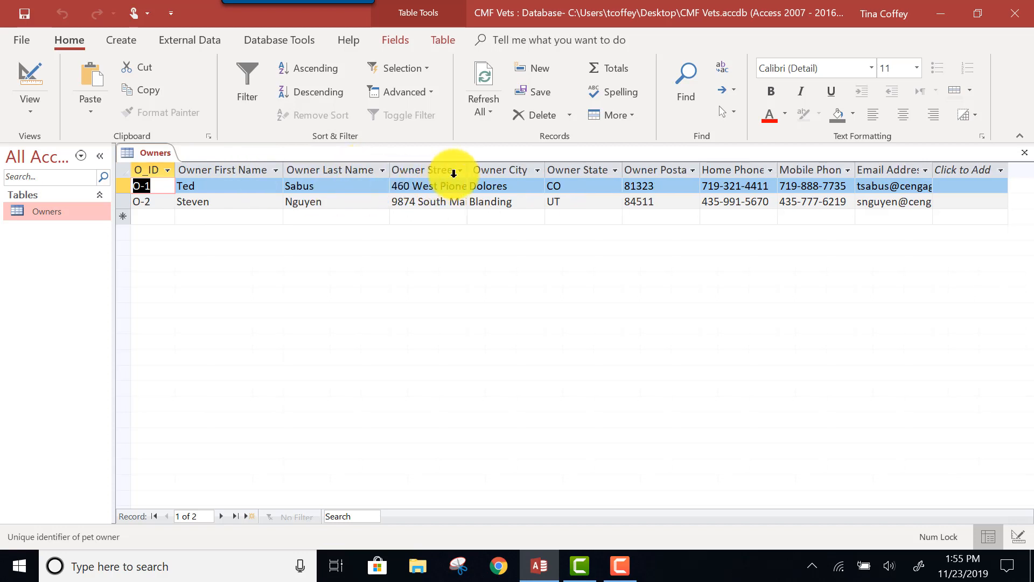
{"action": "double_click", "coordinate": [468, 166]}
{"action": "double_click", "coordinate": [594, 170]}
{"action": "double_click", "coordinate": [669, 170]}
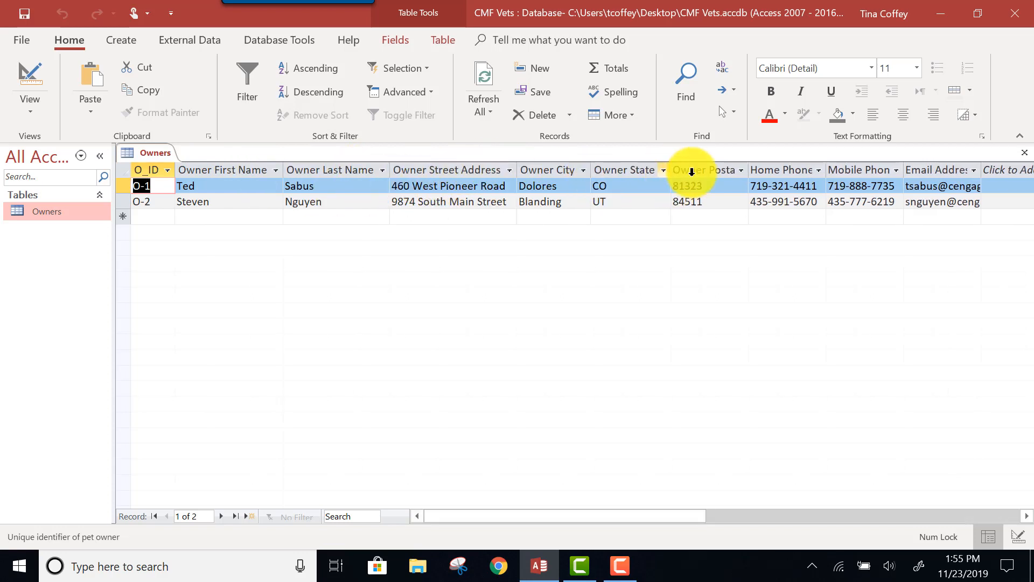
{"action": "double_click", "coordinate": [752, 169]}
{"action": "double_click", "coordinate": [862, 172]}
{"action": "left_click", "coordinate": [838, 170]}
{"action": "left_click", "coordinate": [1024, 153]}
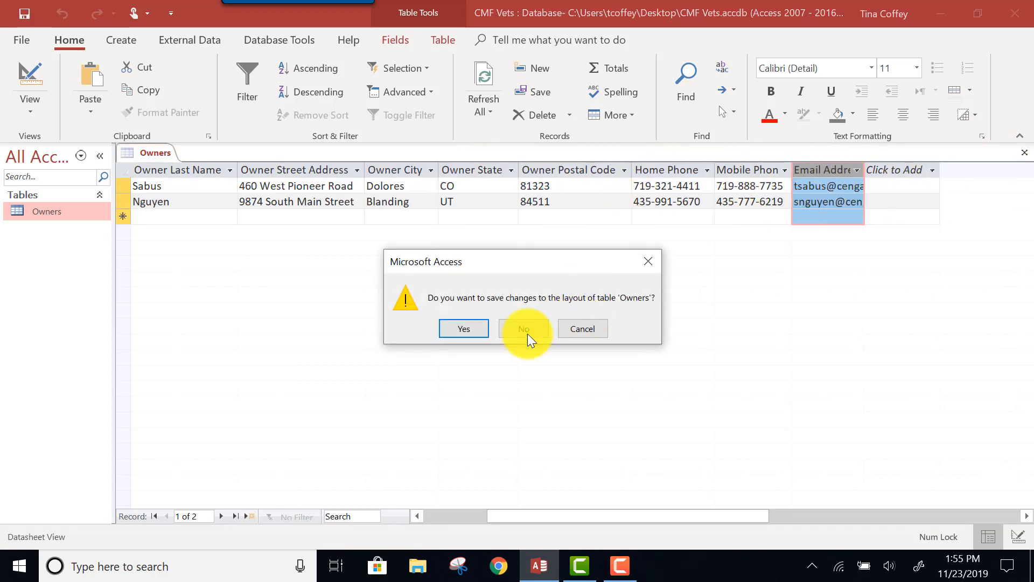
{"action": "left_click", "coordinate": [468, 333]}
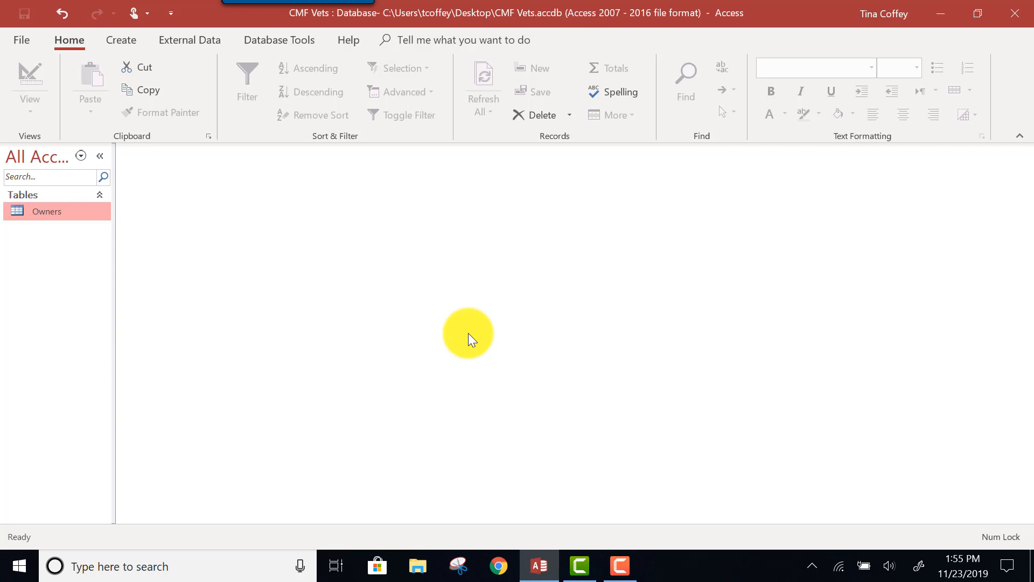
Create a new table and save it as Patients while switching it to Design View
{"action": "left_click", "coordinate": [120, 44]}
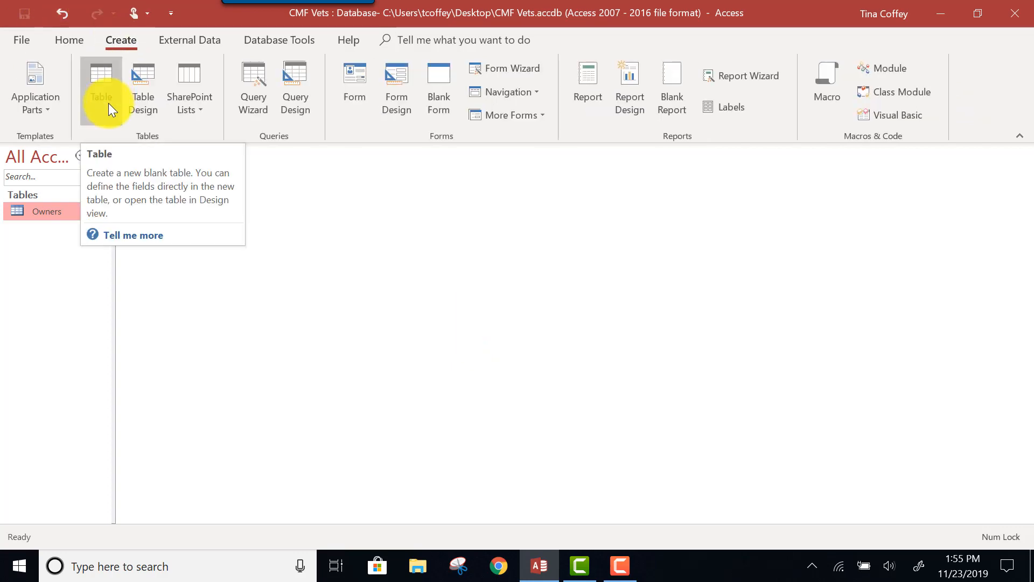
{"action": "left_click", "coordinate": [105, 102]}
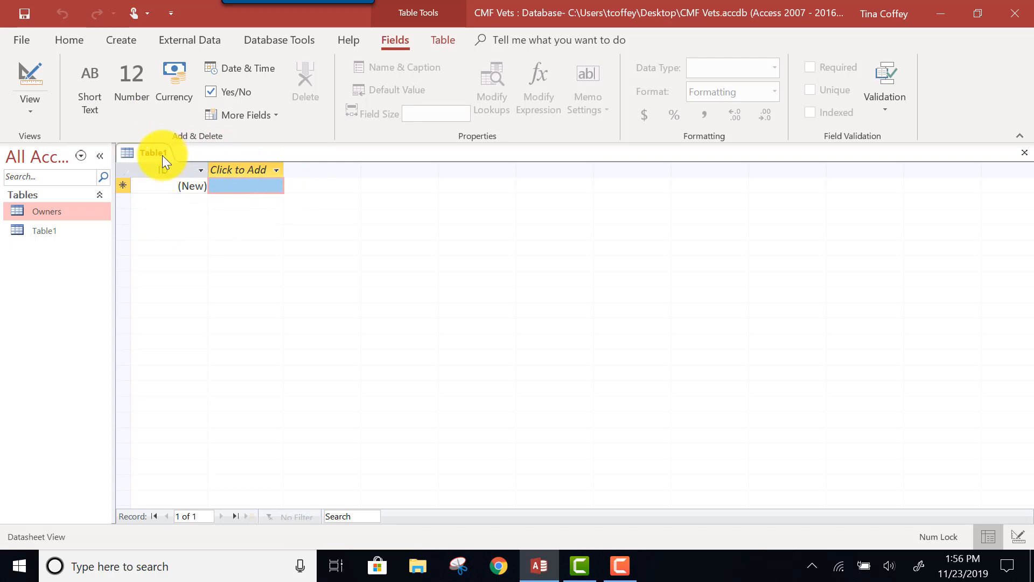
{"action": "left_click", "coordinate": [25, 114]}
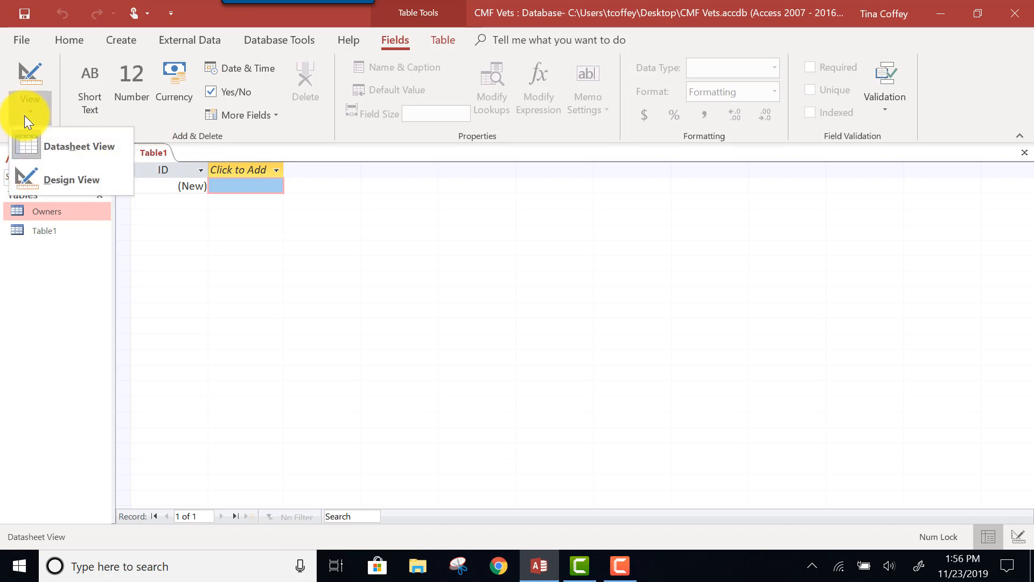
{"action": "left_click", "coordinate": [38, 189]}
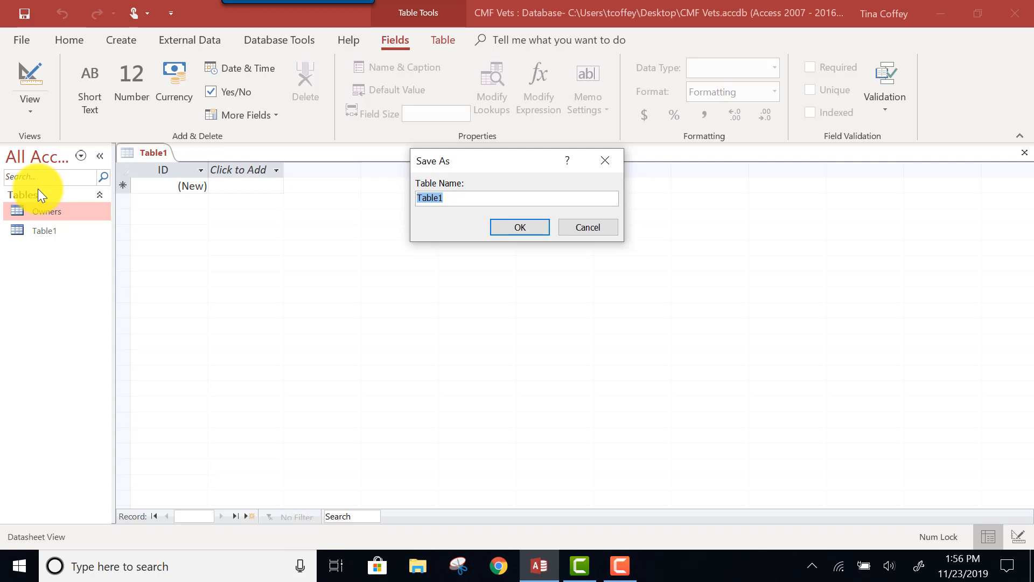
{"action": "type", "text": "Patien"}
{"action": "key", "text": "BackSpace"}
{"action": "key", "text": "BackSpace"}
{"action": "type", "text": "ents"}
{"action": "left_click", "coordinate": [510, 223]}
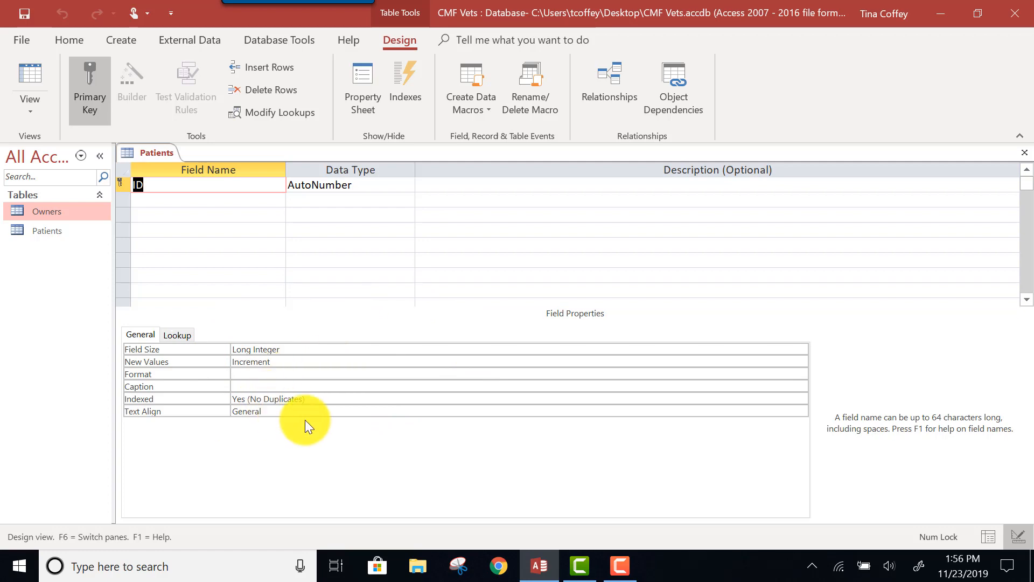
Rename the primary key field to Patient ID and set its data type to Short Text
{"action": "left_click", "coordinate": [134, 185]}
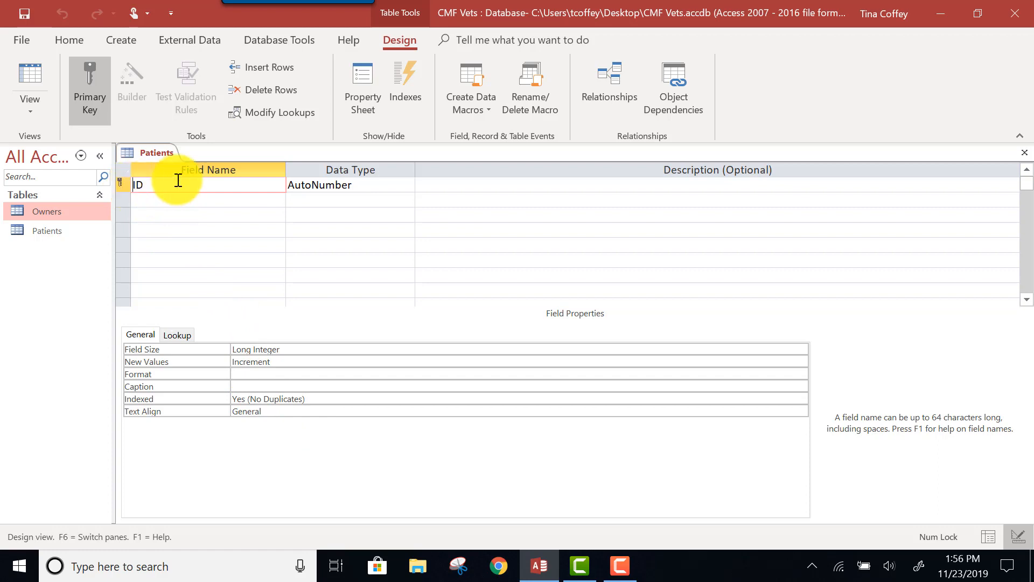
{"action": "type", "text": "Patient"}
{"action": "left_click", "coordinate": [335, 185]}
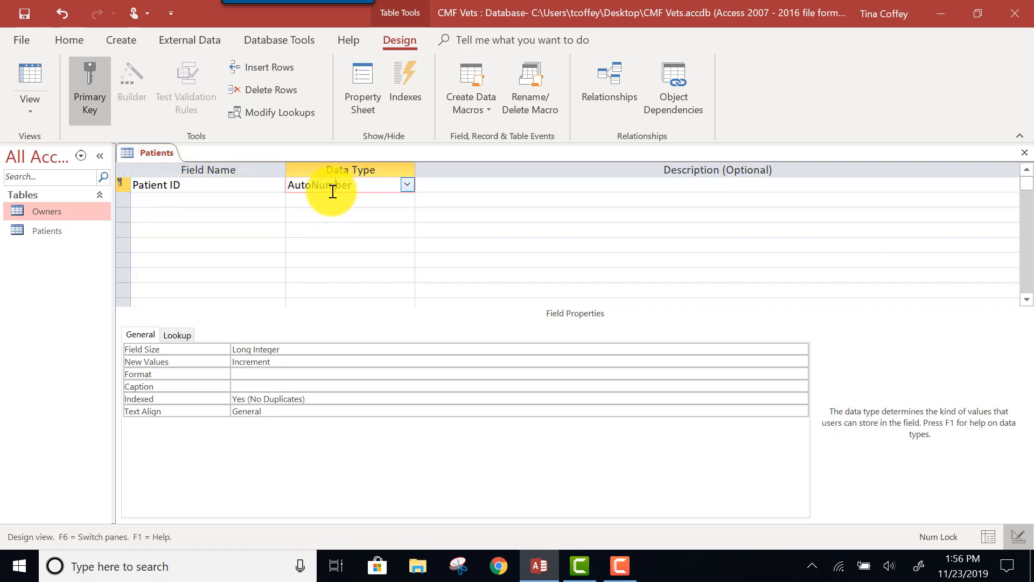
{"action": "left_click", "coordinate": [407, 184]}
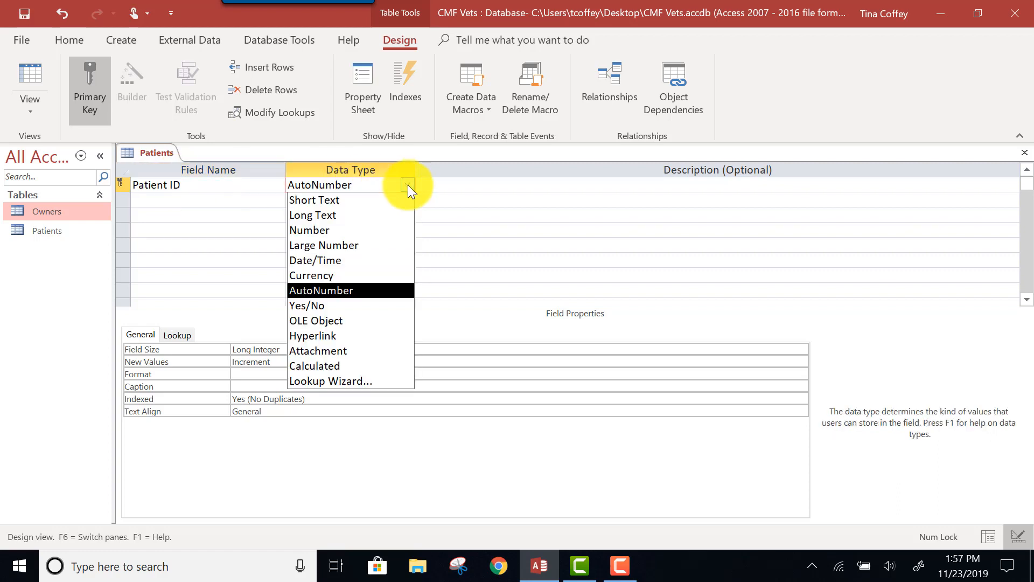
{"action": "left_click", "coordinate": [339, 205]}
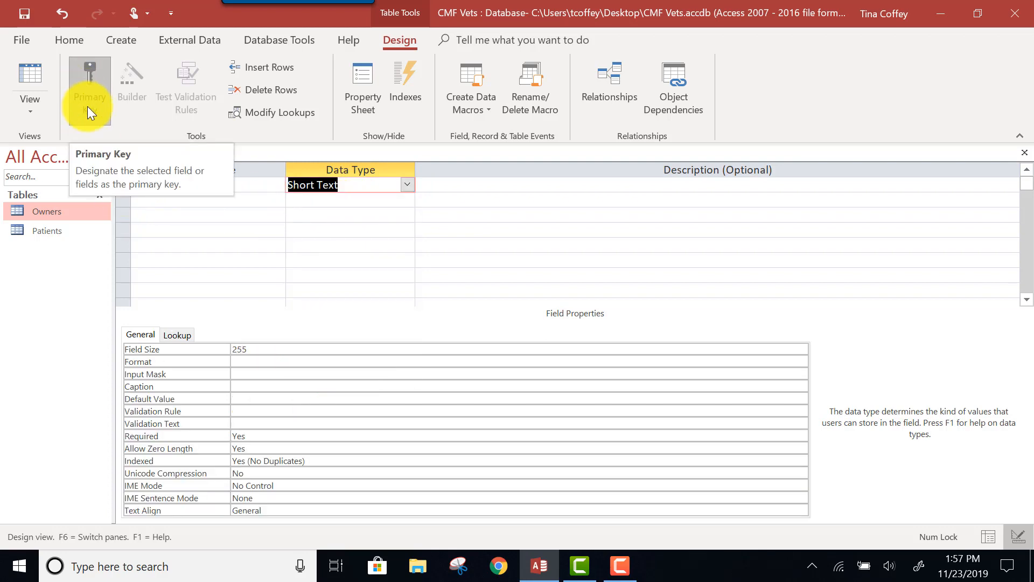
{"action": "left_click", "coordinate": [265, 185]}
Add a field named Patient Name with the Short Text data type to the Patients table
{"action": "left_click", "coordinate": [156, 201]}
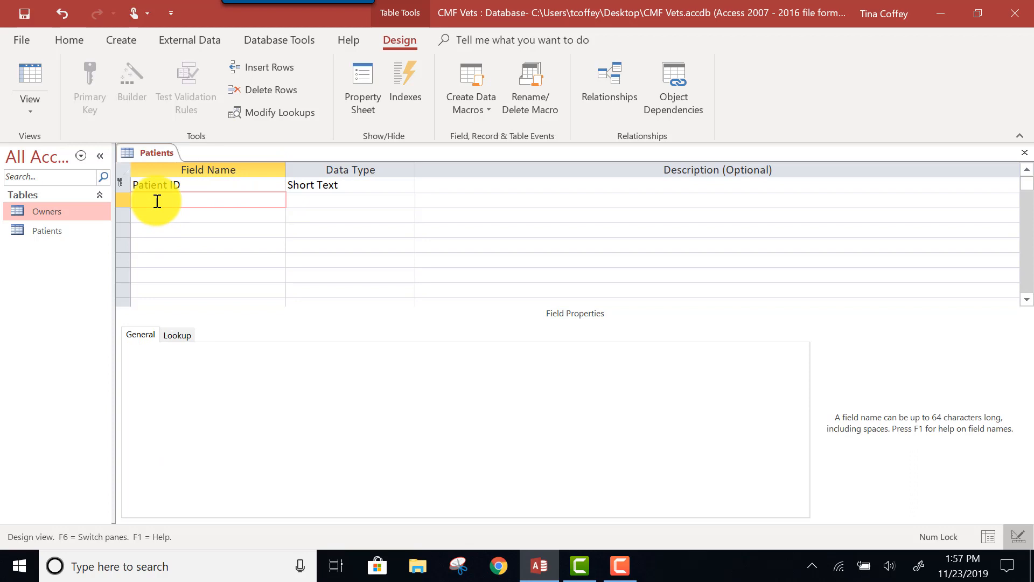
{"action": "type", "text": "Patient Name"}
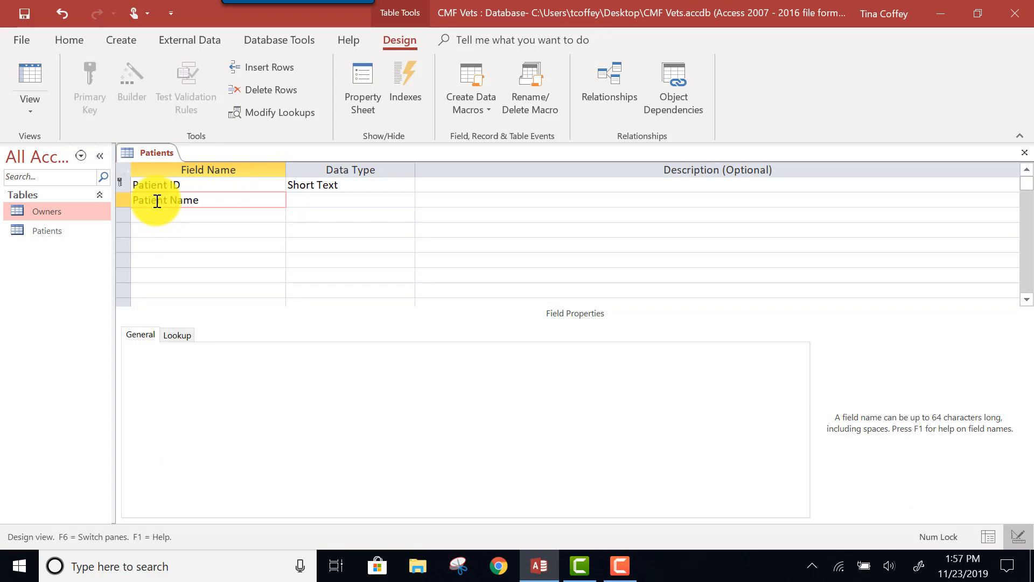
{"action": "left_click", "coordinate": [344, 202]}
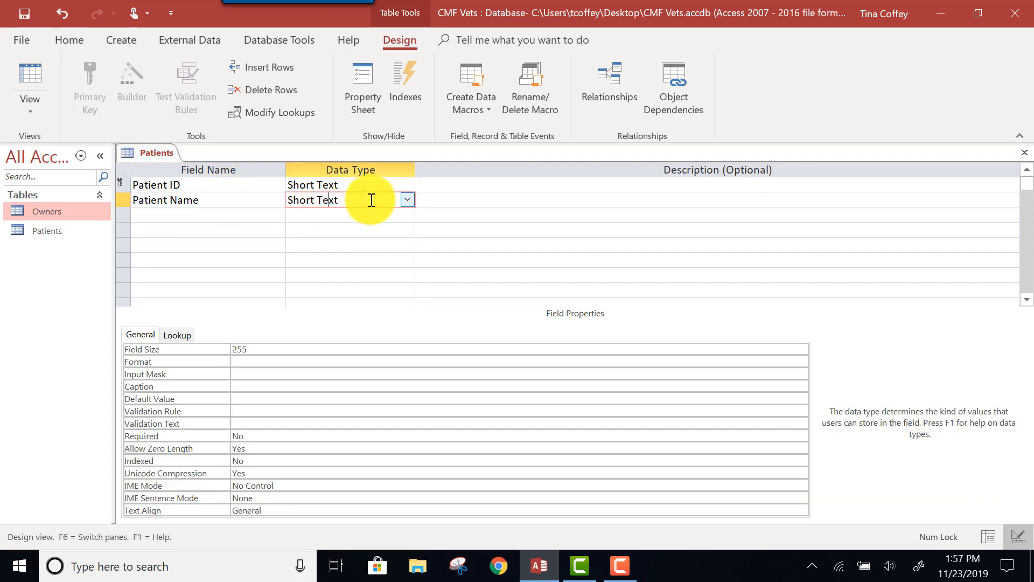
{"action": "left_click", "coordinate": [407, 199]}
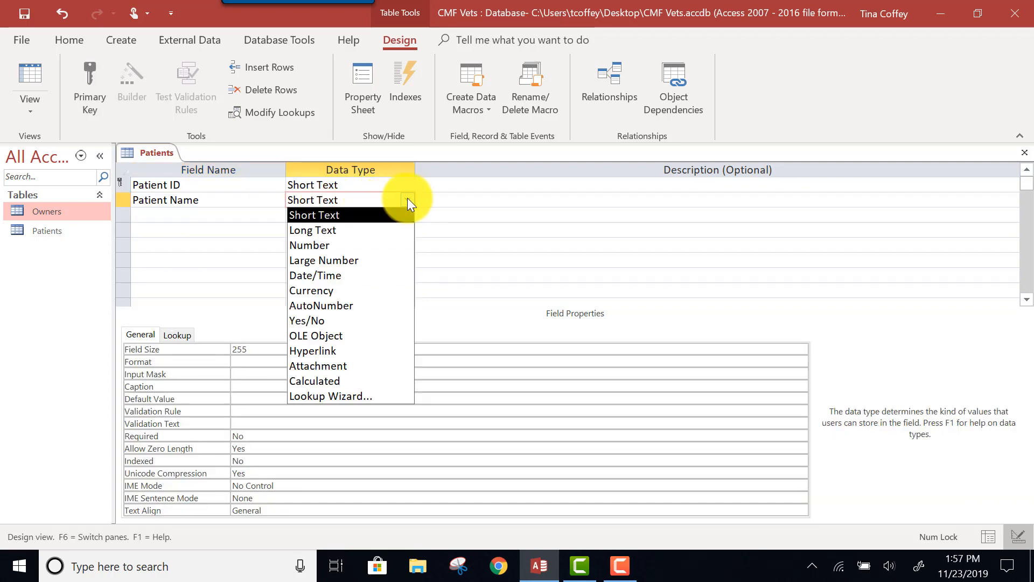
{"action": "left_click", "coordinate": [351, 216]}
Add the fields Animal Type and Breed below Patient Name, both with the Short Text data type
{"action": "left_click", "coordinate": [221, 216]}
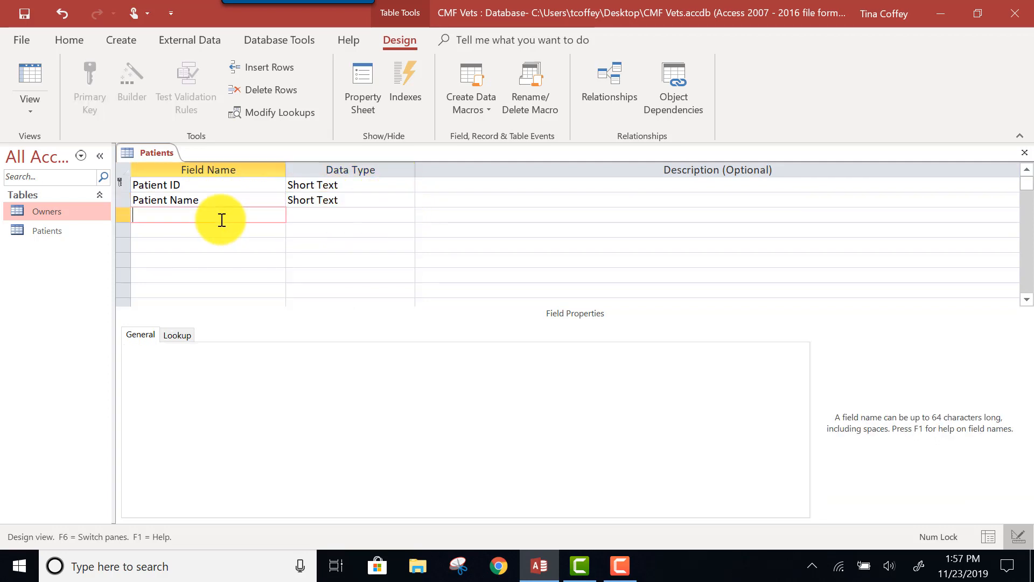
{"action": "type", "text": "Animal Ty"}
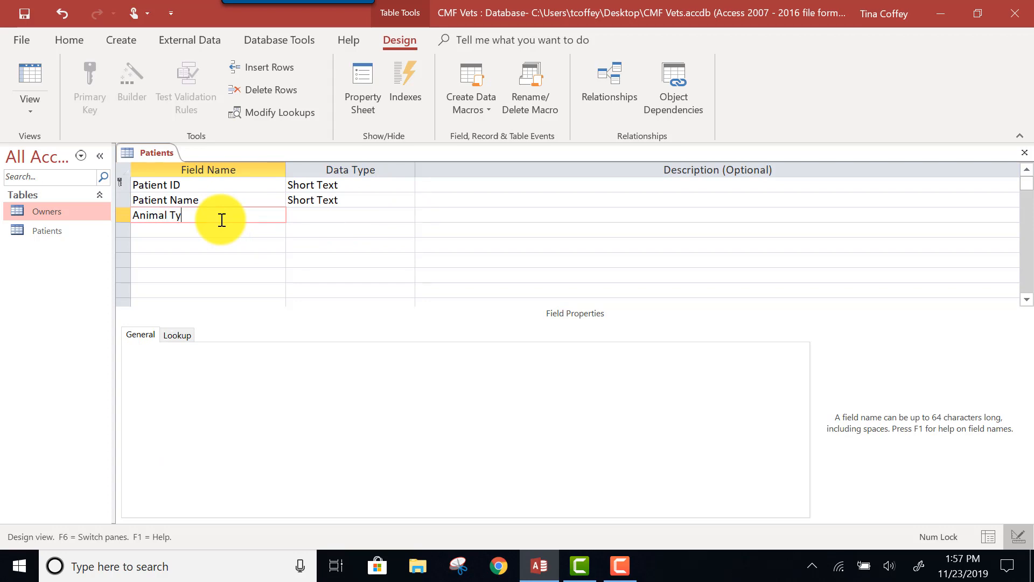
{"action": "type", "text": "pe"}
{"action": "left_click", "coordinate": [334, 215]}
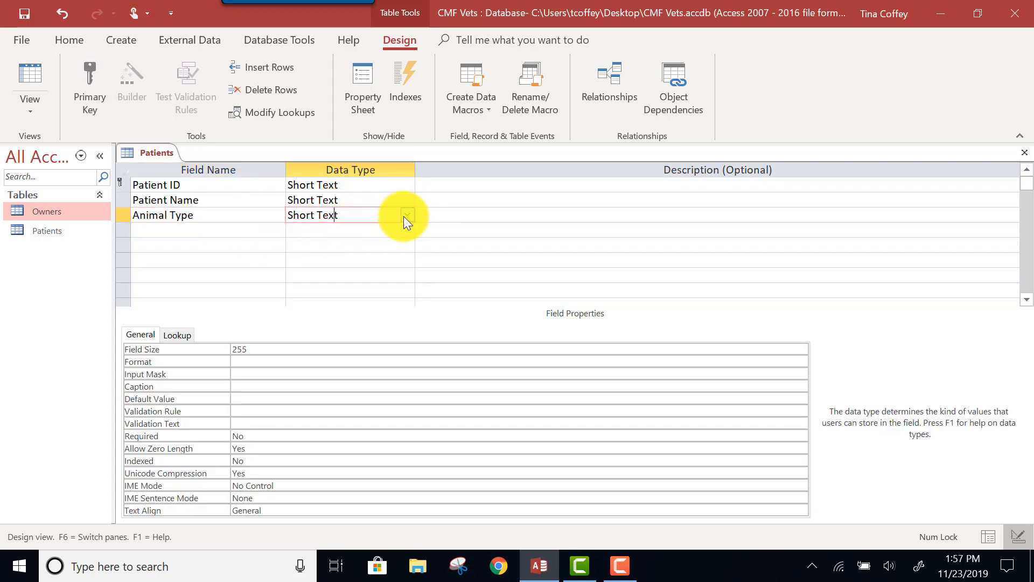
{"action": "left_click", "coordinate": [145, 233]}
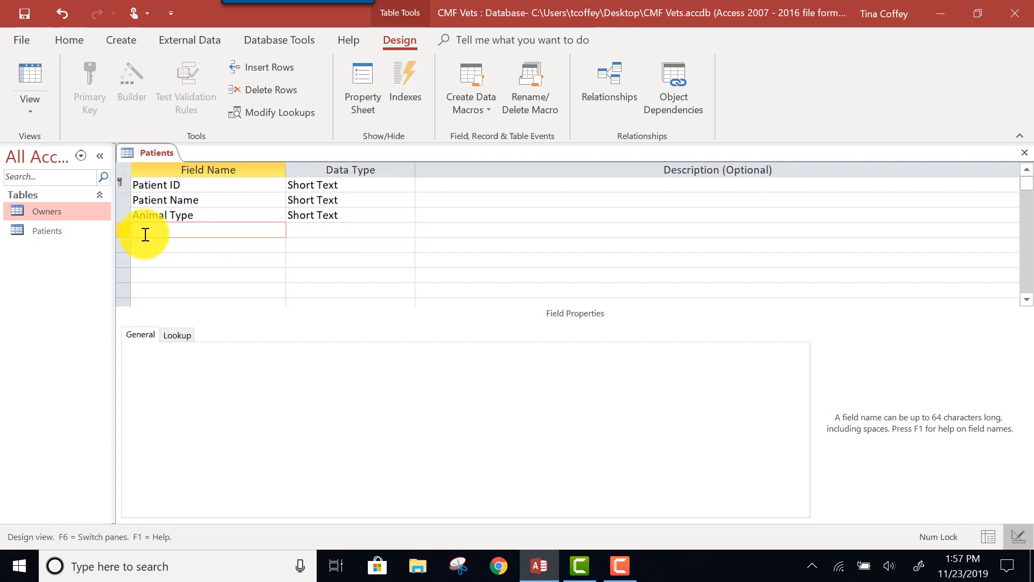
{"action": "type", "text": "Breed"}
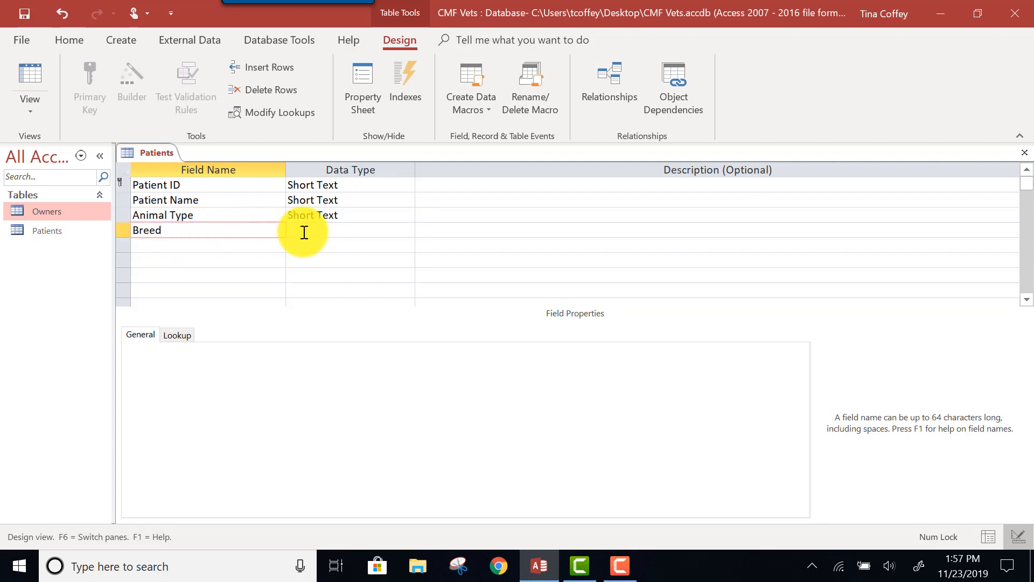
{"action": "left_click", "coordinate": [304, 232]}
Add an Owner ID field with the Short Text data type below Breed
{"action": "left_click", "coordinate": [228, 244]}
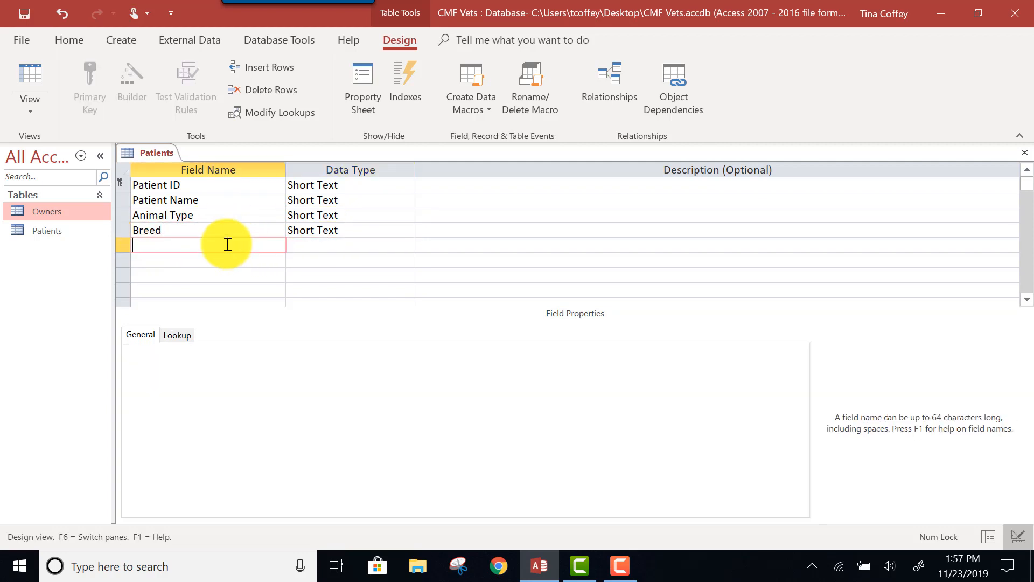
{"action": "type", "text": "Ownder"}
{"action": "key", "text": "BackSpace"}
{"action": "key", "text": "BackSpace"}
{"action": "key", "text": "BackSpace"}
{"action": "type", "text": "er ID"}
{"action": "left_click", "coordinate": [328, 242]}
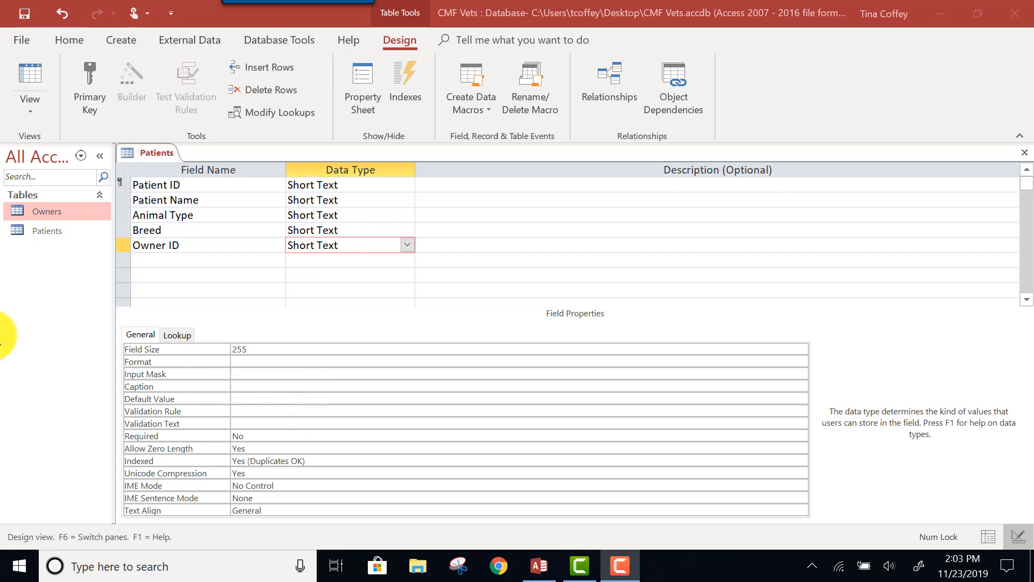
Save the Patients table design and switch the table to Datasheet View
{"action": "left_click", "coordinate": [32, 111]}
{"action": "left_click", "coordinate": [32, 112]}
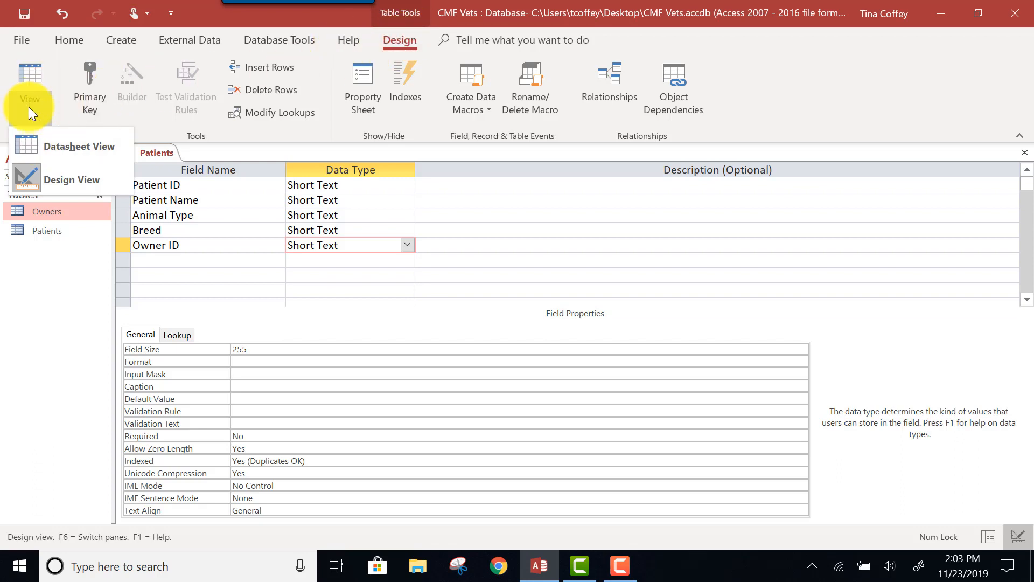
{"action": "left_click", "coordinate": [36, 149]}
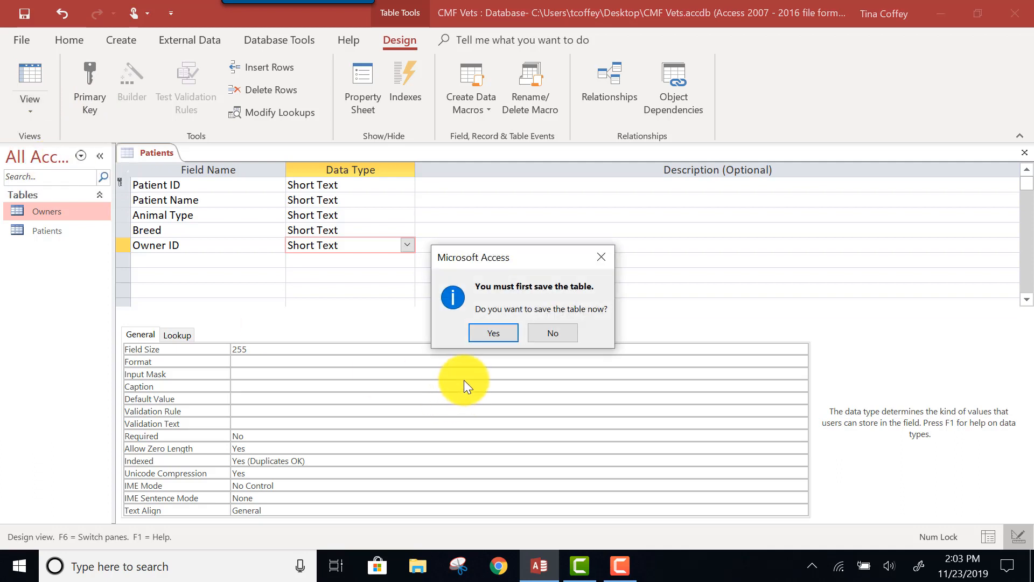
{"action": "left_click", "coordinate": [487, 333]}
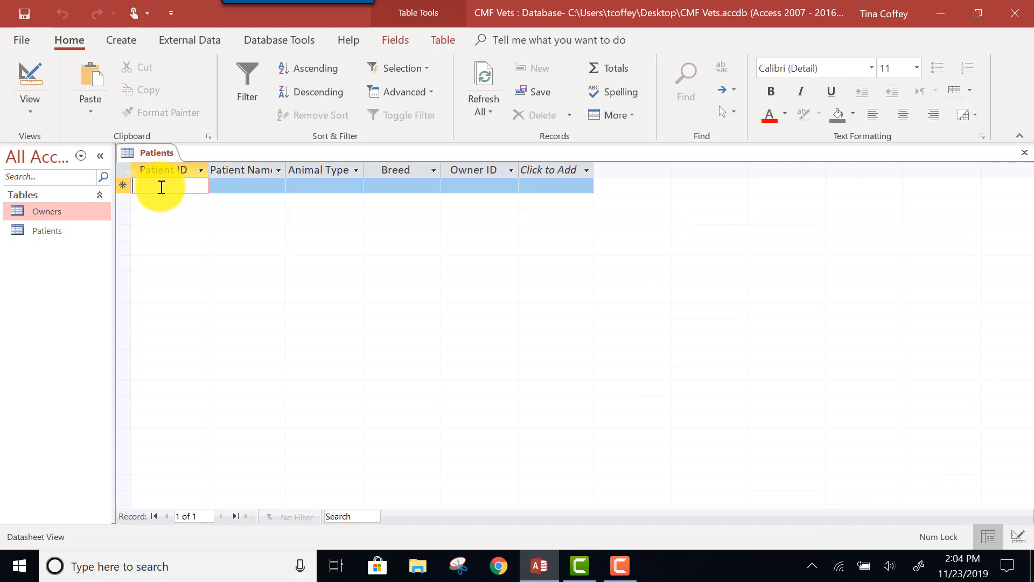
Enter patient records C-1 (Paws, Feline, Calico, O-2) and C-2 (Ranger, Canine, Labrador, O-1), and begin record F-1
{"action": "type", "text": "C1"}
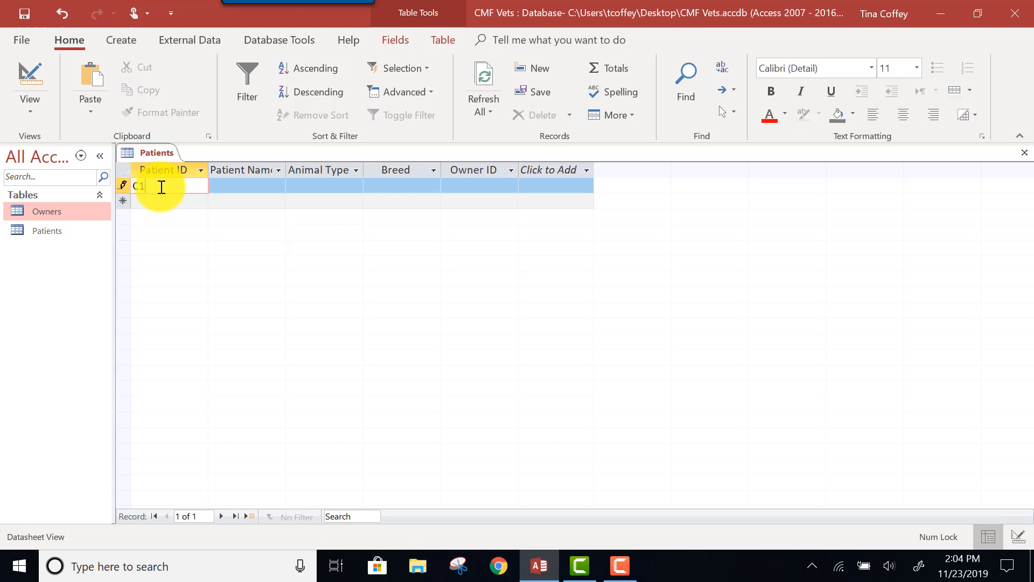
{"action": "key", "text": "BackSpace"}
{"action": "type", "text": "-1"}
{"action": "key", "text": "Tab"}
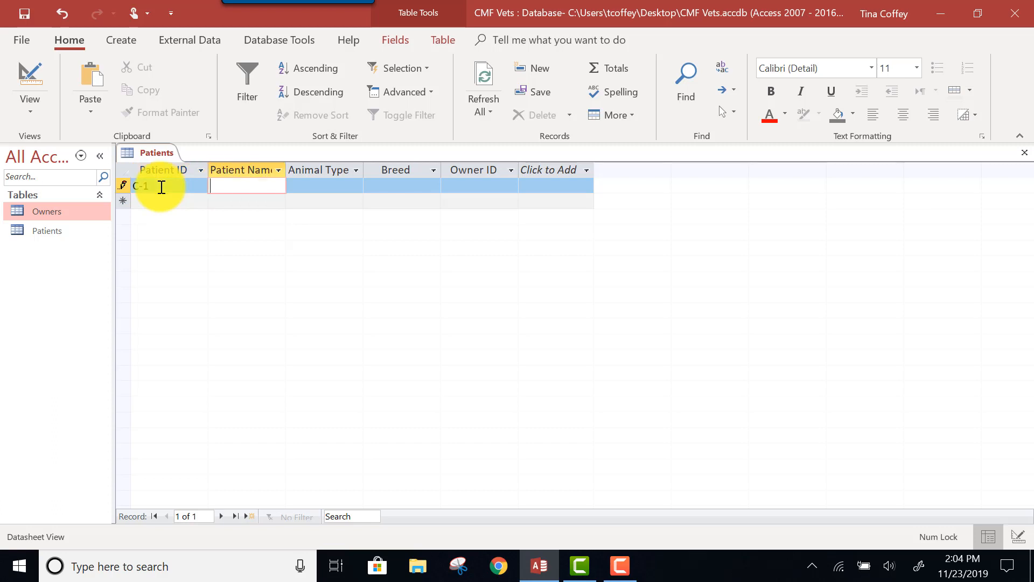
{"action": "type", "text": "Paws\tFeline\tCalico\tO-2\tC-2\tRanger\tCanine\tLabrador\t"}
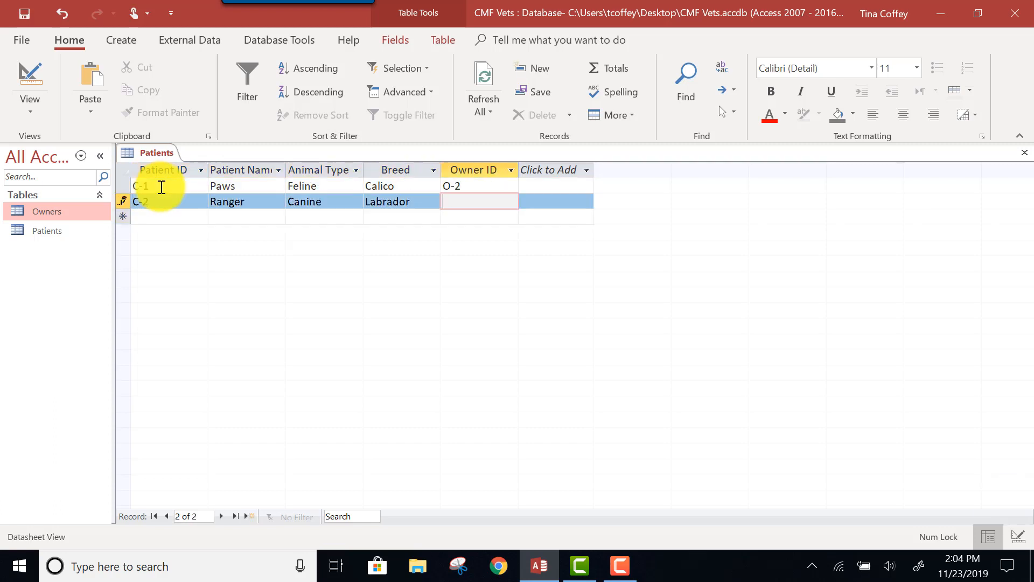
{"action": "type", "text": "O-1\tF-1\tFluffy"}
Complete record F-1 with the patient name Fluffy, animal type Feline, breed Tabby and owner ID O-1
{"action": "key", "text": "Tab"}
{"action": "type", "text": "Feline"}
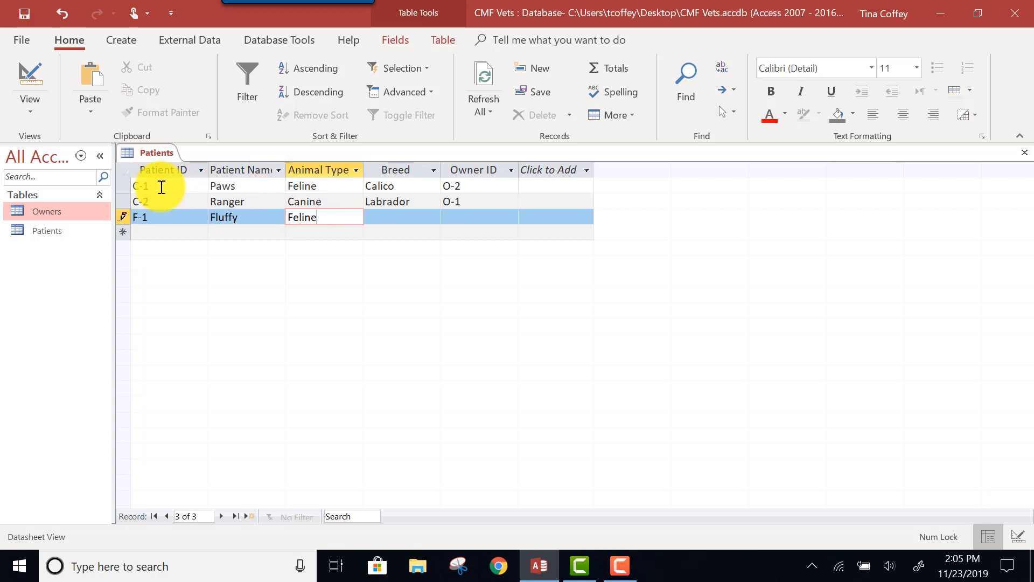
{"action": "key", "text": "Tab"}
{"action": "type", "text": "Tabby"}
{"action": "key", "text": "Tab"}
{"action": "type", "text": "O-1"}
{"action": "left_click", "coordinate": [620, 565]}
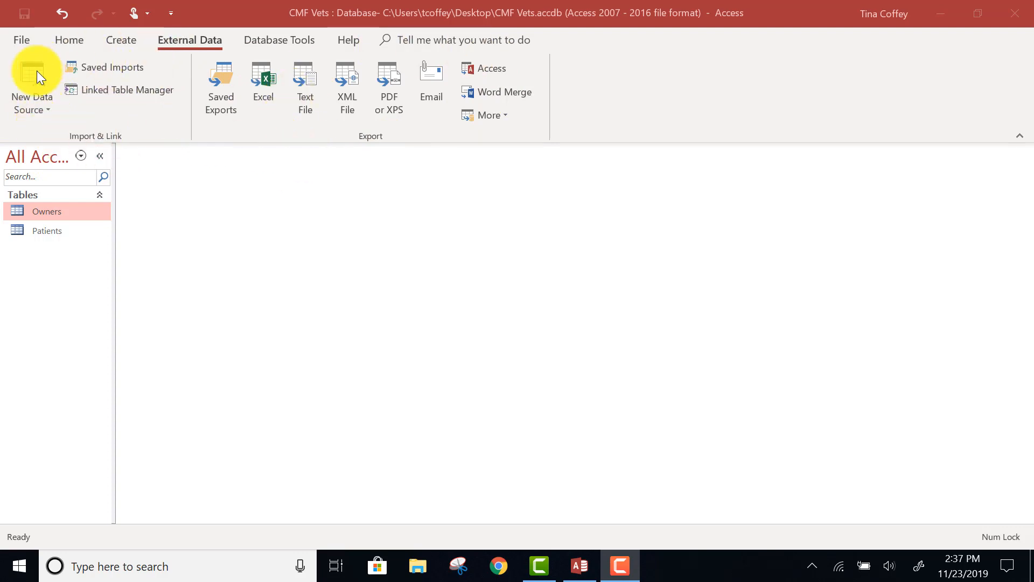
Choose Support_AC_CMF_Vets_Extra_Tables.accdb from the Access 1 folder as the Access database source for importing objects
{"action": "left_click", "coordinate": [37, 108]}
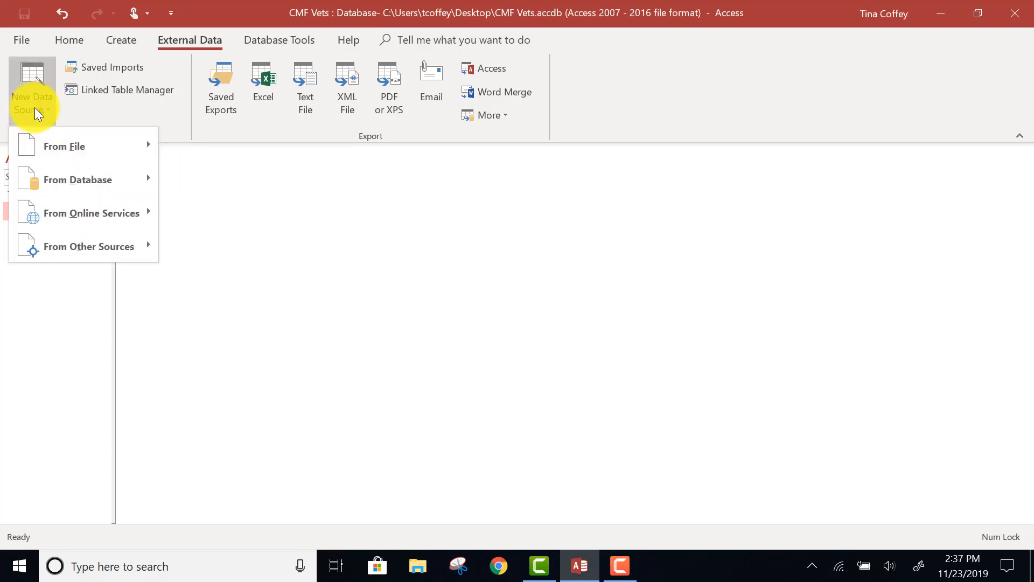
{"action": "mouse_move", "coordinate": [56, 184]}
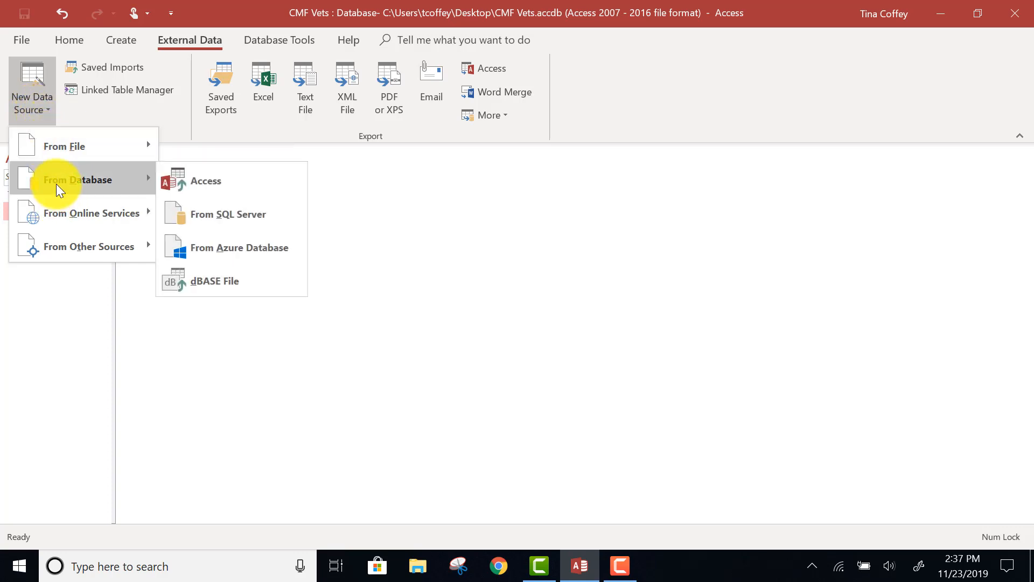
{"action": "left_click", "coordinate": [213, 185]}
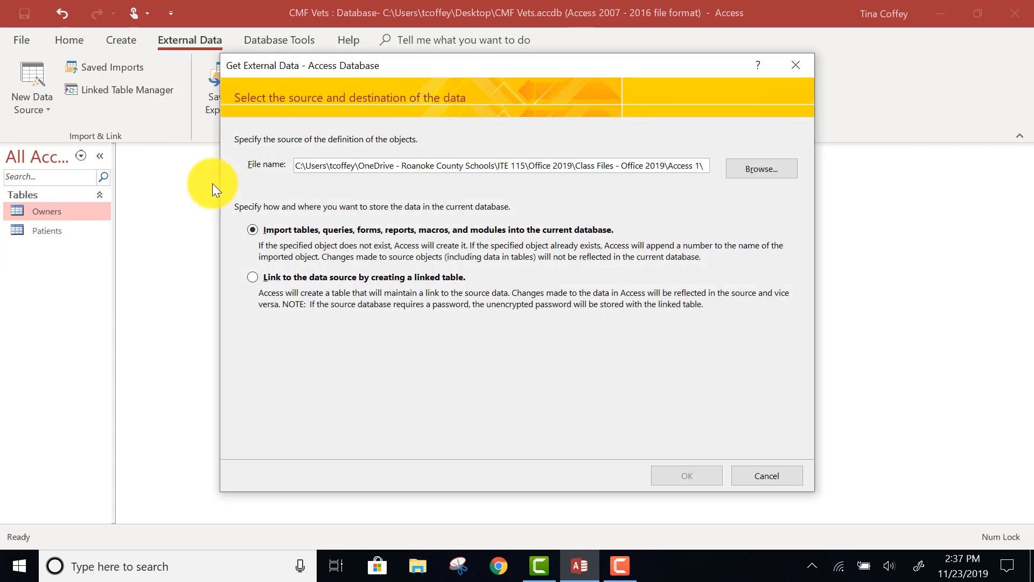
{"action": "left_click", "coordinate": [778, 170]}
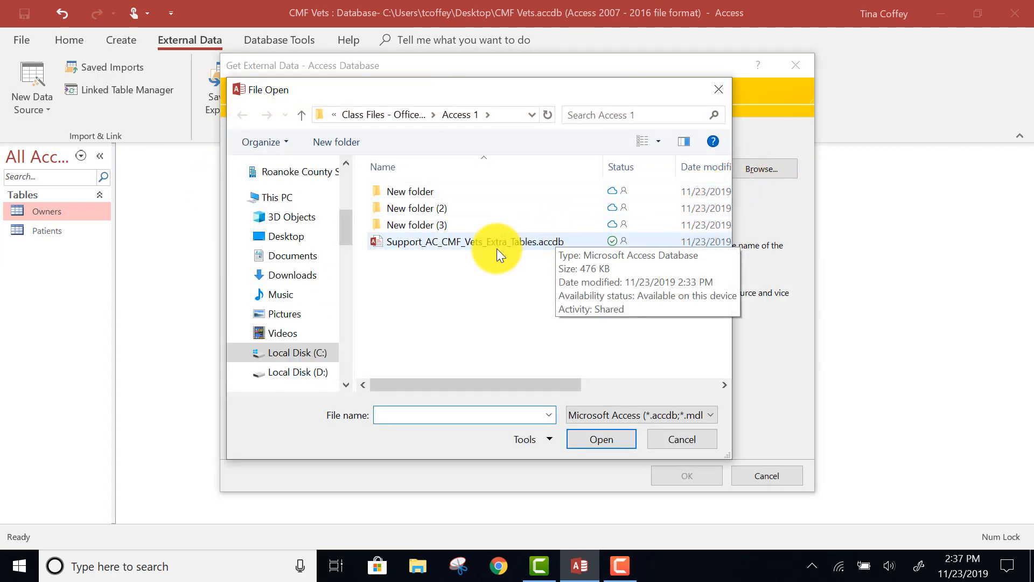
{"action": "left_click", "coordinate": [425, 241]}
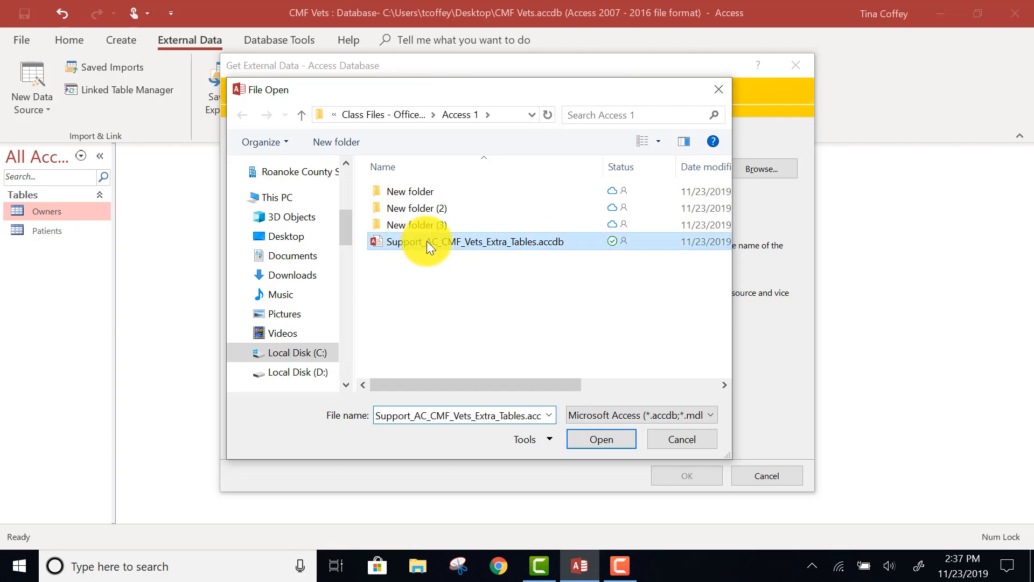
{"action": "left_click", "coordinate": [588, 440]}
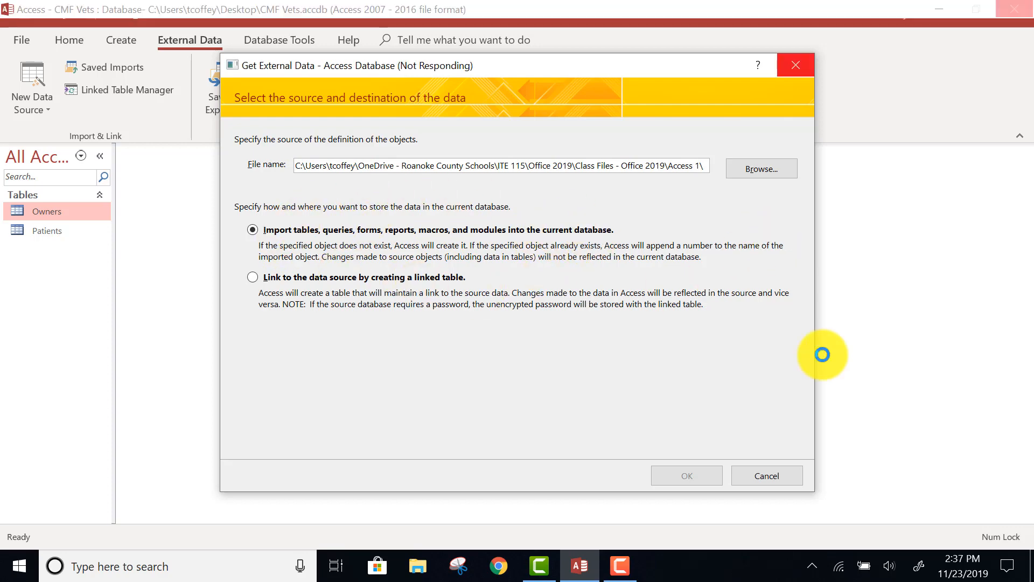
Import the Appointments, Treatment Cost and Veterinarians tables into the current database without saving the import steps
{"action": "left_click", "coordinate": [672, 476]}
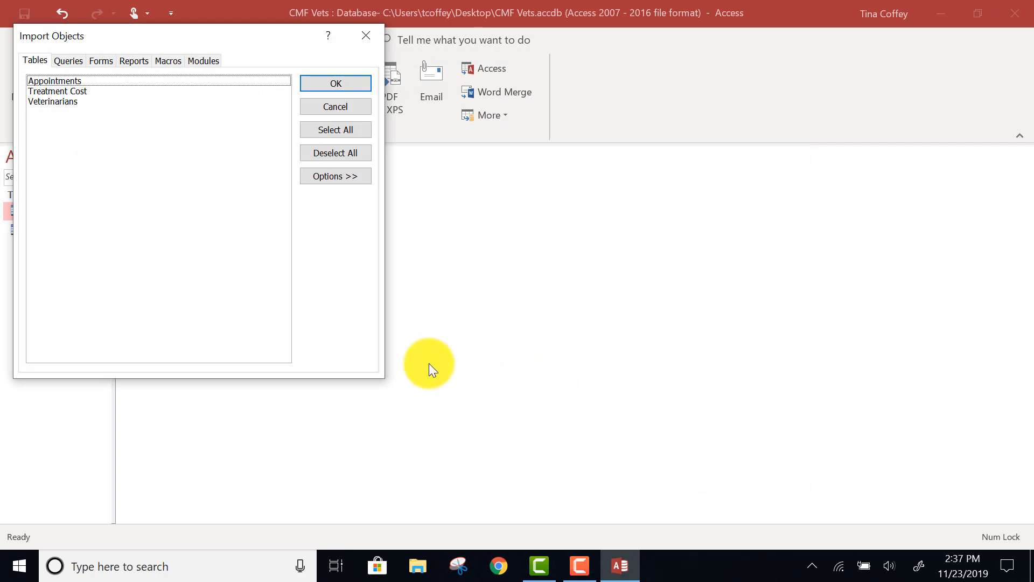
{"action": "left_click", "coordinate": [308, 130]}
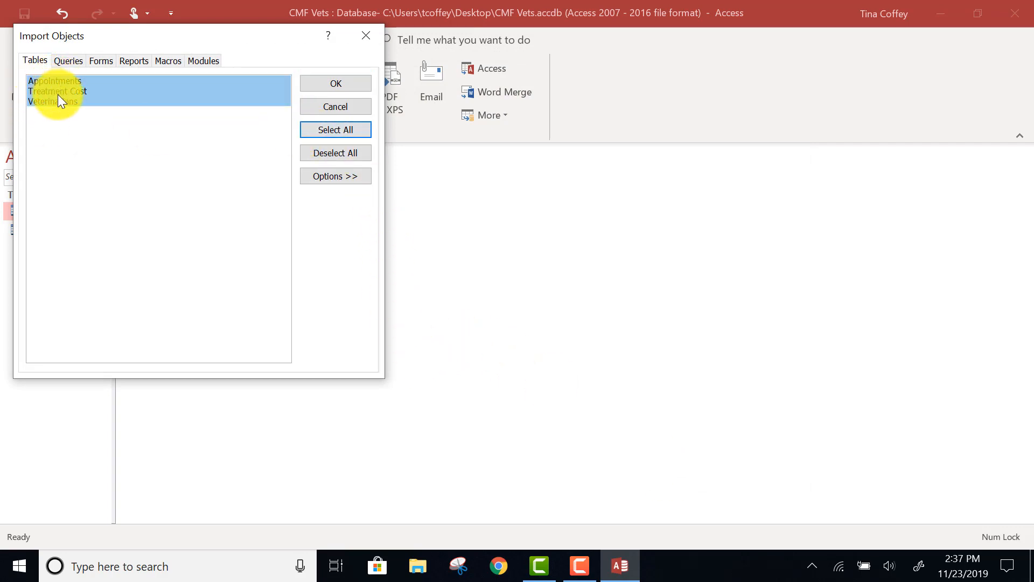
{"action": "left_click", "coordinate": [331, 83]}
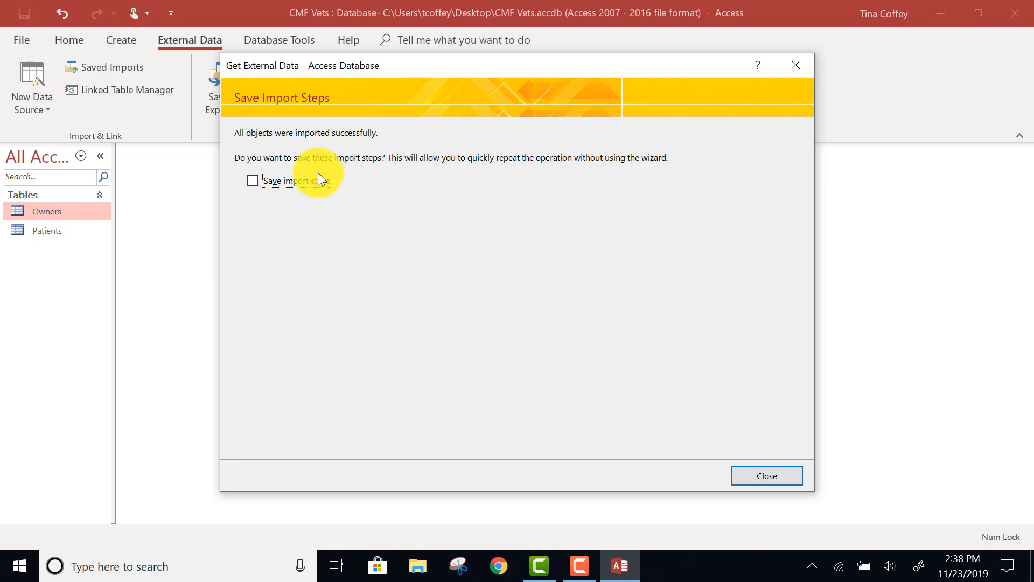
{"action": "left_click", "coordinate": [781, 474]}
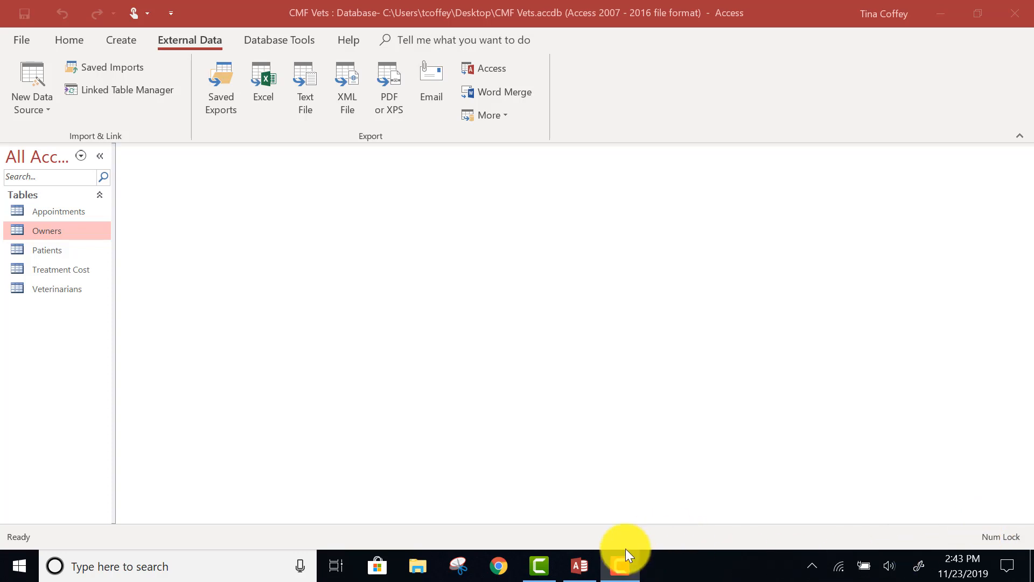
Build a simple query from the Owners table with the owner First Name, Last Name, Street Address, City, State and Postal Code fields
{"action": "left_click", "coordinate": [113, 37]}
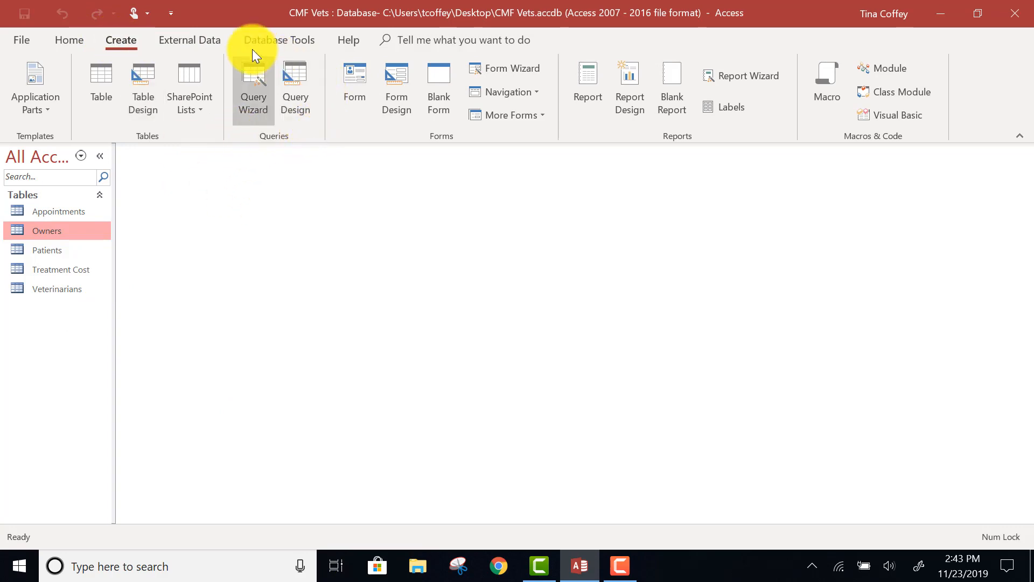
{"action": "left_click", "coordinate": [255, 113]}
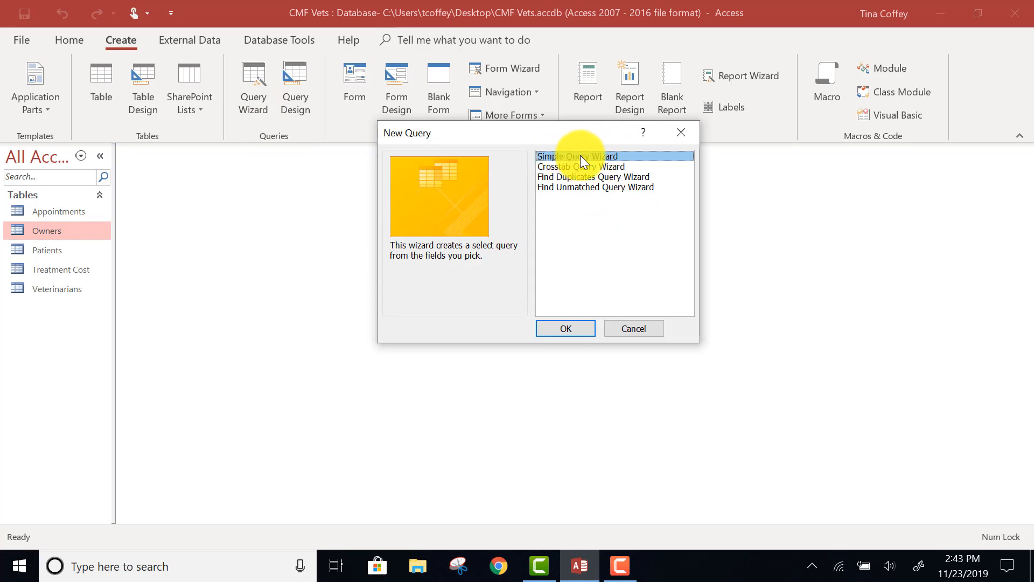
{"action": "left_click", "coordinate": [558, 326]}
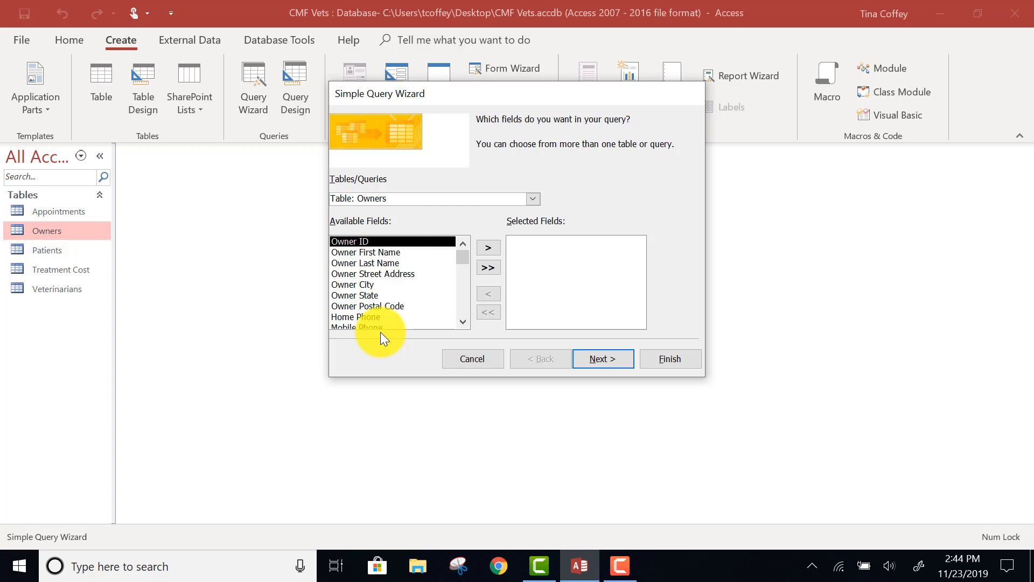
{"action": "left_click", "coordinate": [399, 251]}
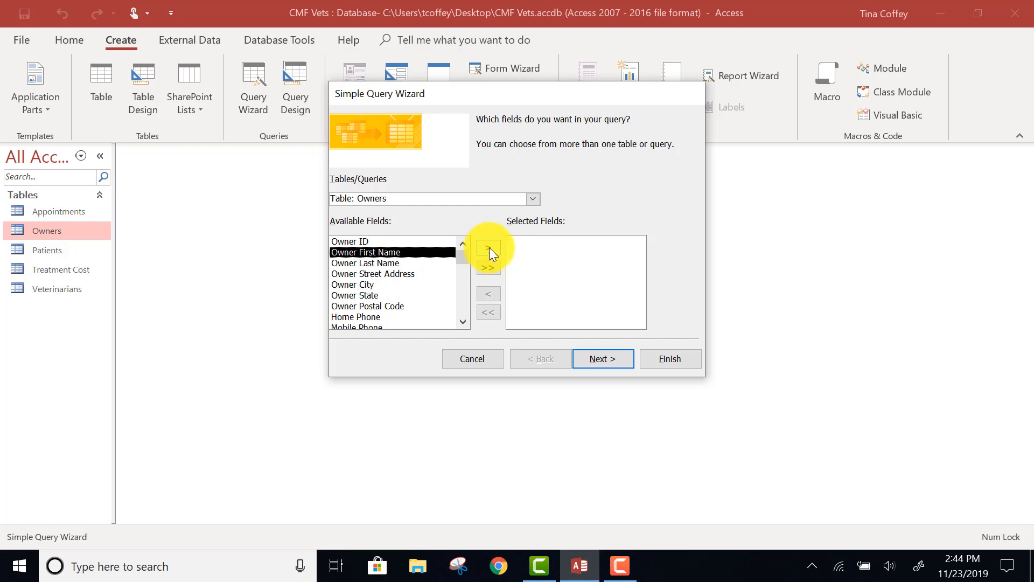
{"action": "left_click", "coordinate": [487, 248]}
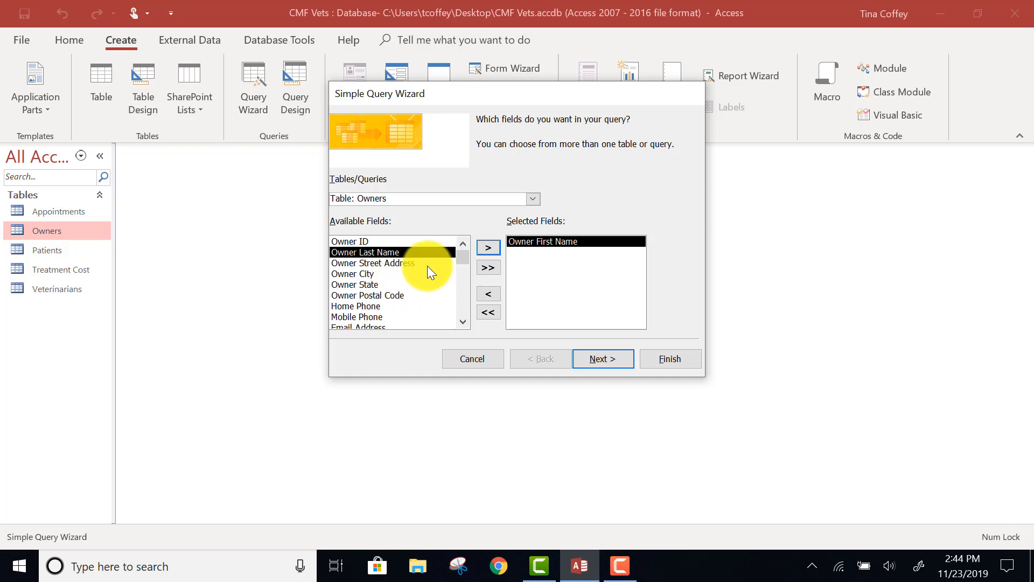
{"action": "left_click", "coordinate": [488, 248]}
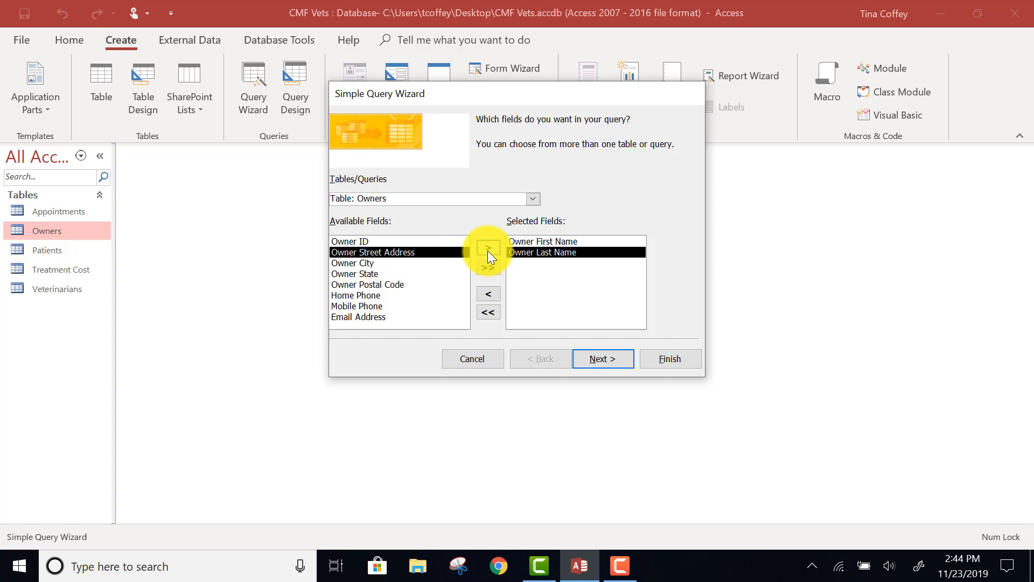
{"action": "left_click", "coordinate": [488, 250]}
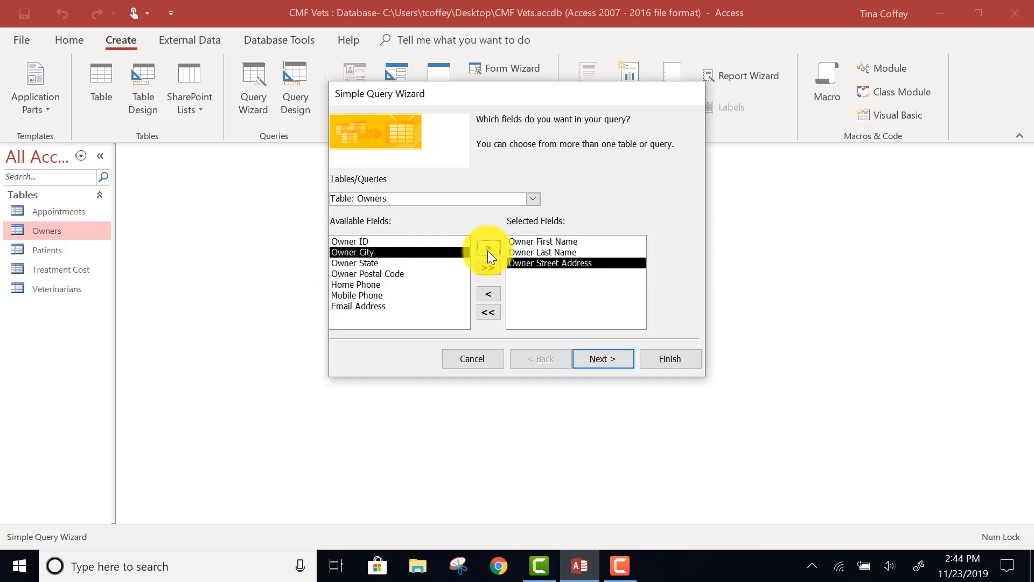
{"action": "left_click", "coordinate": [488, 249]}
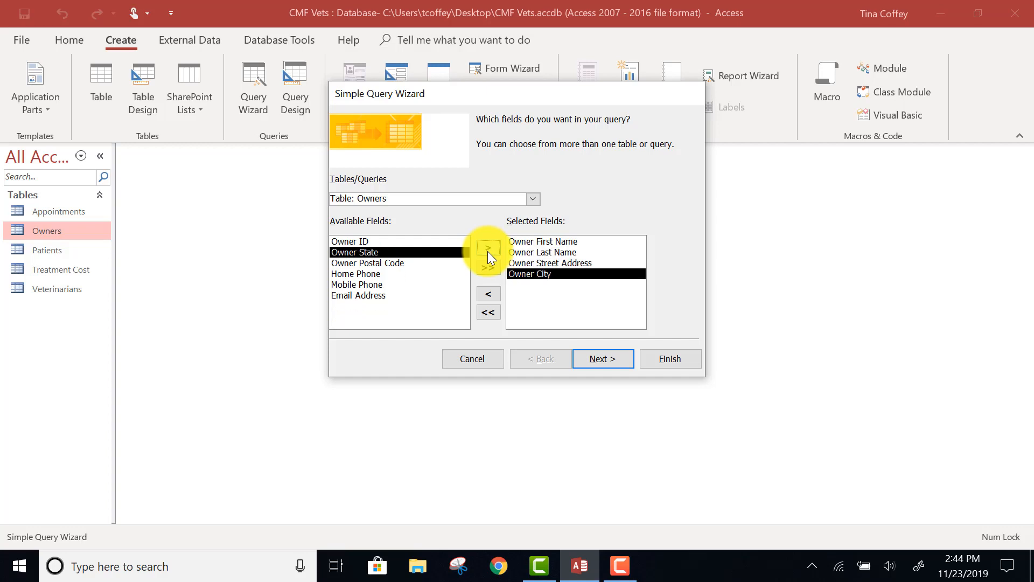
{"action": "left_click", "coordinate": [487, 249]}
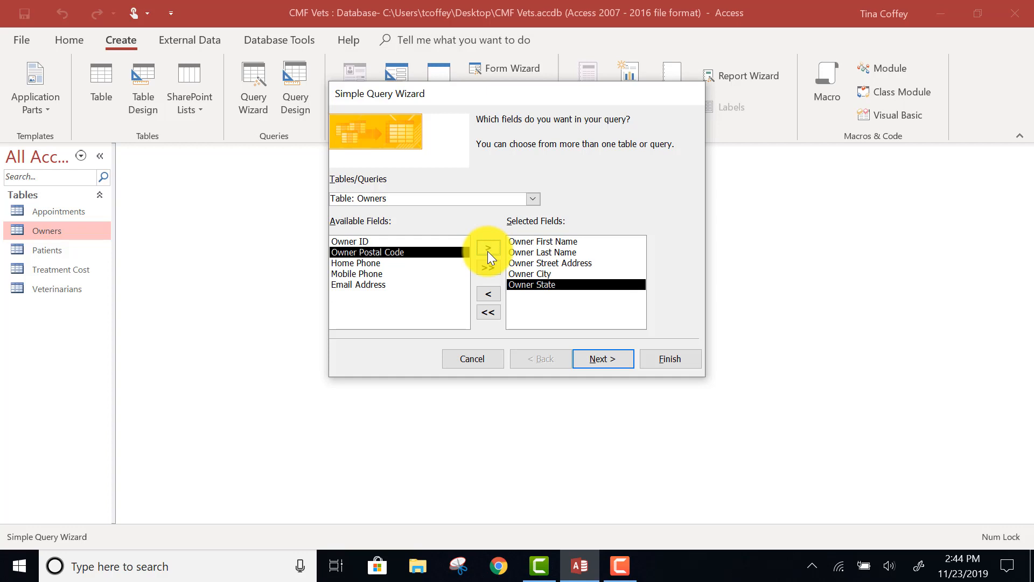
{"action": "left_click", "coordinate": [486, 250]}
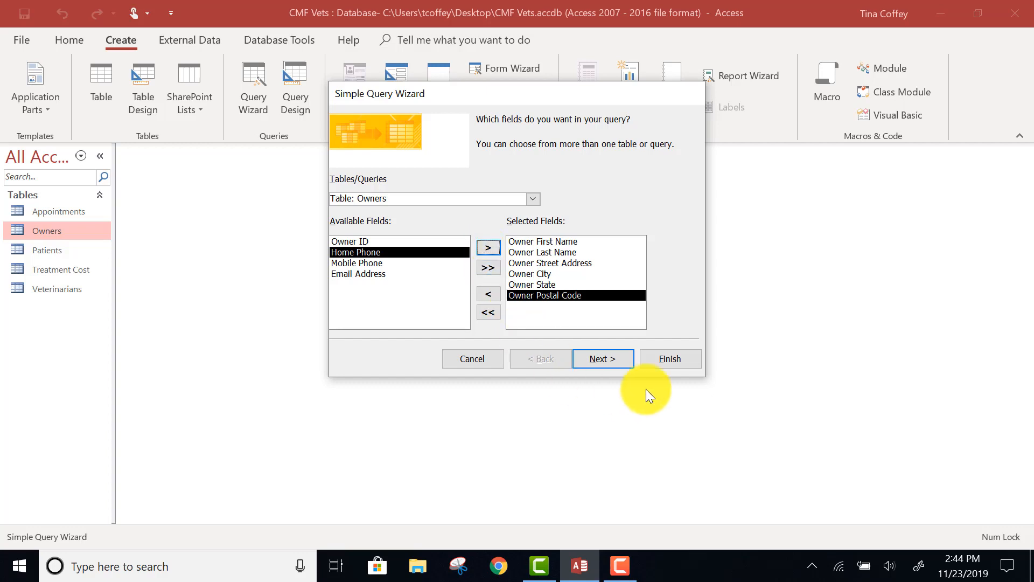
Title the query Owners Query, finish it with the option to open it for viewing, and close its datasheet
{"action": "left_click", "coordinate": [600, 357]}
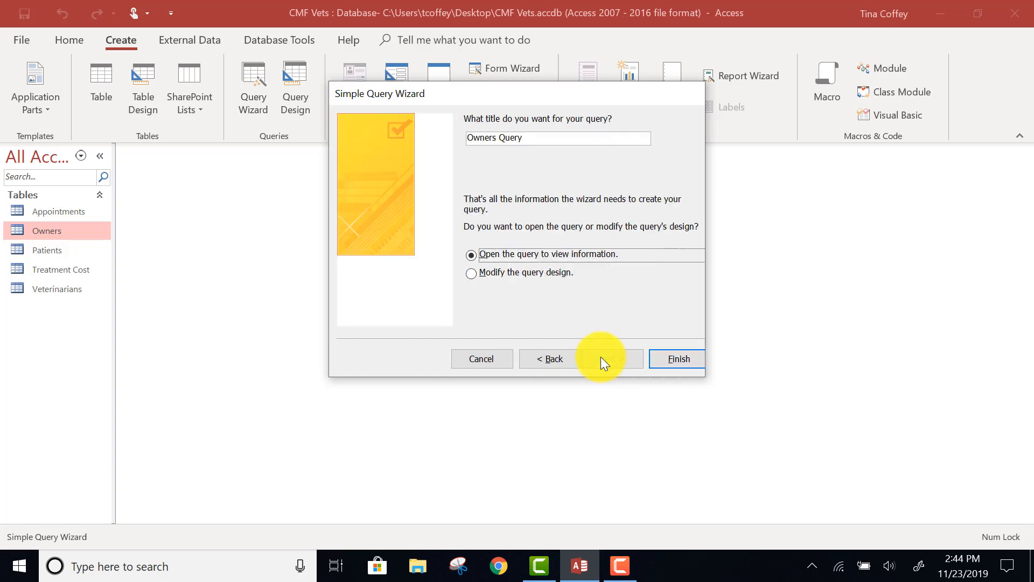
{"action": "left_click", "coordinate": [539, 143]}
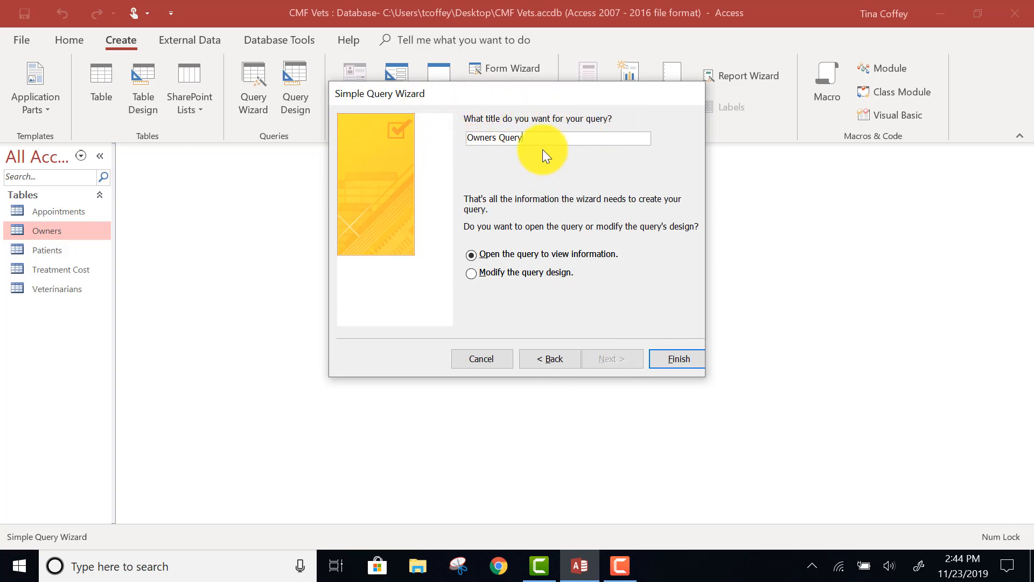
{"action": "key", "text": "BackSpace"}
{"action": "key", "text": "BackSpace"}
{"action": "key", "text": "BackSpace"}
{"action": "key", "text": "BackSpace"}
{"action": "key", "text": "BackSpace"}
{"action": "key", "text": "BackSpace"}
{"action": "key", "text": "BackSpace"}
{"action": "key", "text": "BackSpace"}
{"action": "key", "text": "BackSpace"}
{"action": "key", "text": "BackSpace"}
{"action": "key", "text": "BackSpace"}
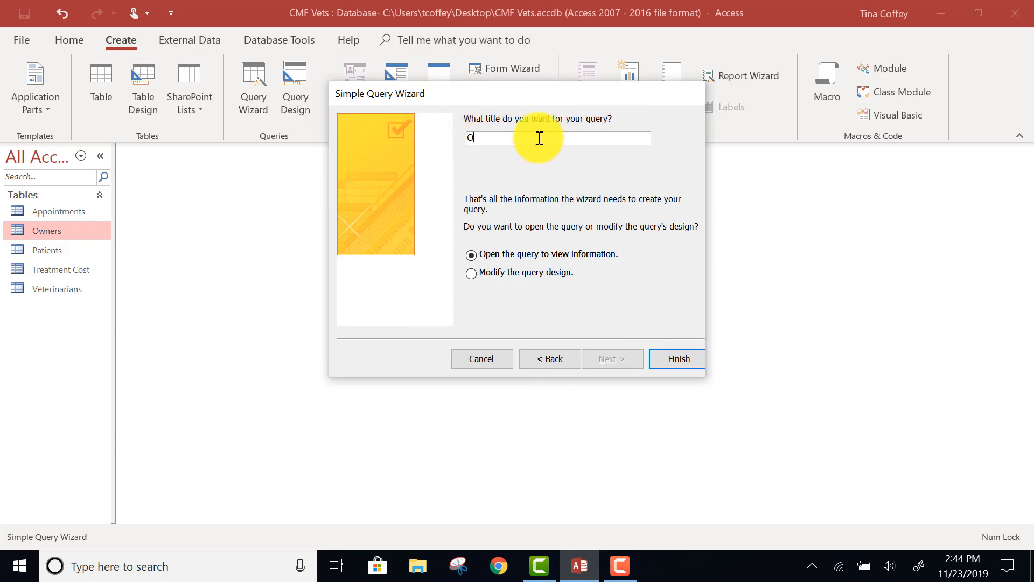
{"action": "key", "text": "BackSpace"}
{"action": "type", "text": "Owners"}
{"action": "key", "text": "BackSpace"}
{"action": "type", "text": "'"}
{"action": "key", "text": "BackSpace"}
{"action": "type", "text": "s Query"}
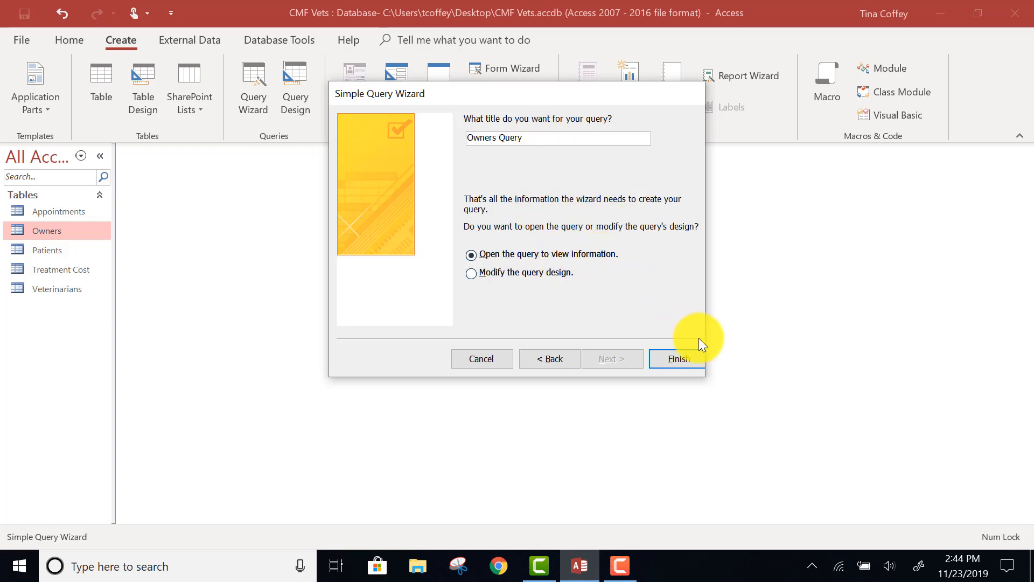
{"action": "left_click", "coordinate": [673, 360]}
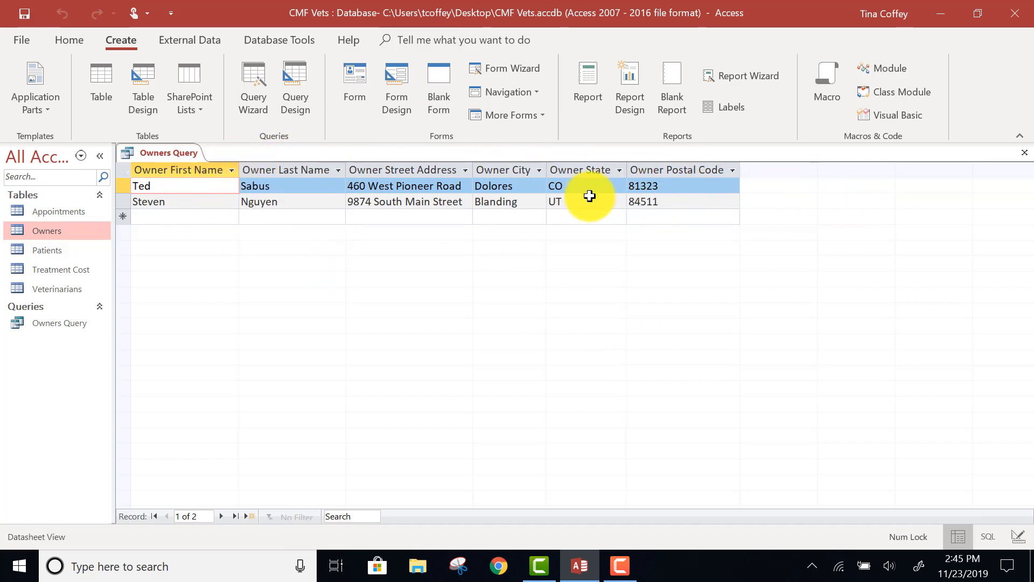
{"action": "left_click", "coordinate": [1028, 157]}
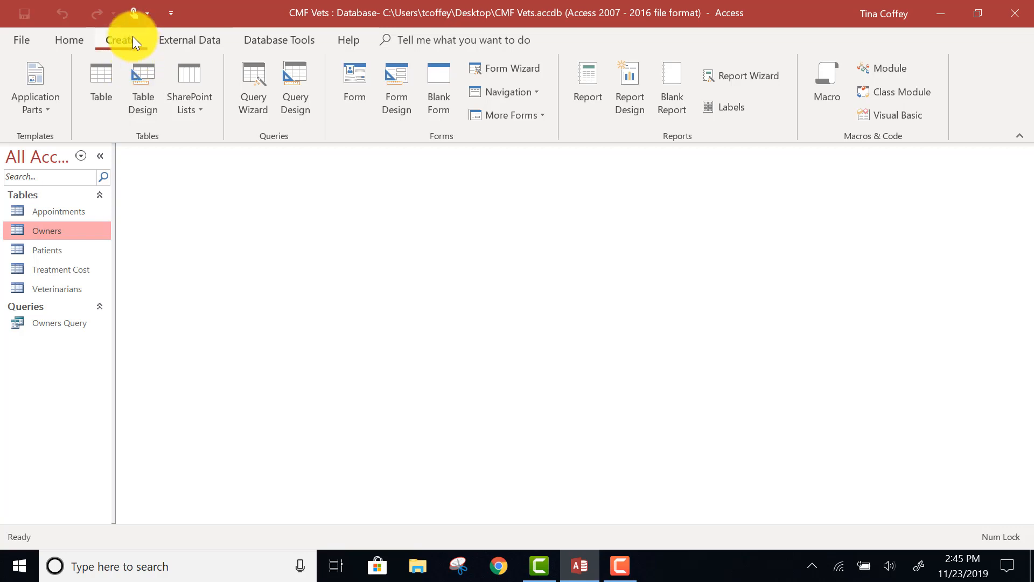
Create a form from the Owners table and step forward and back through its records
{"action": "left_click", "coordinate": [354, 88]}
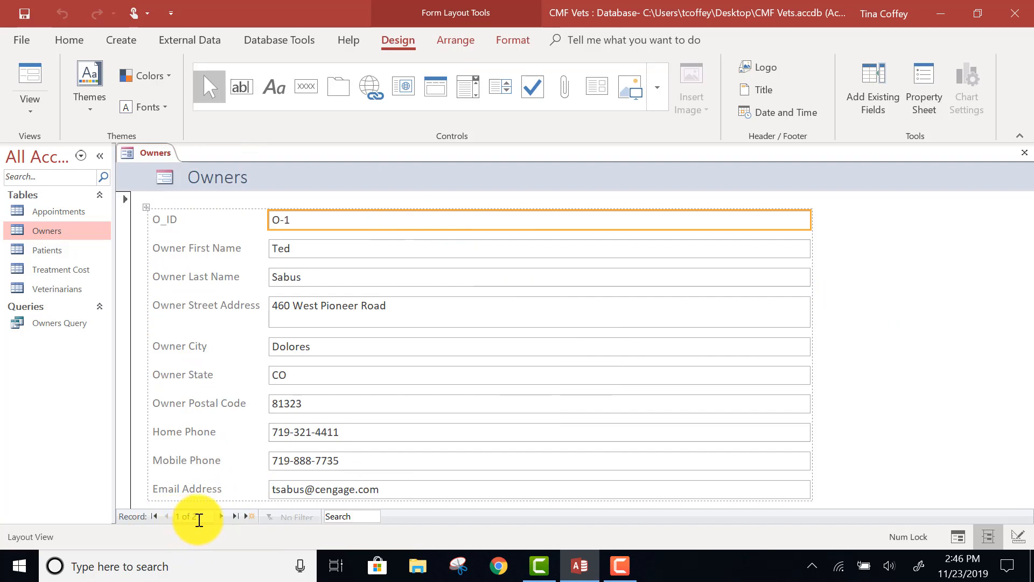
{"action": "left_click", "coordinate": [221, 517]}
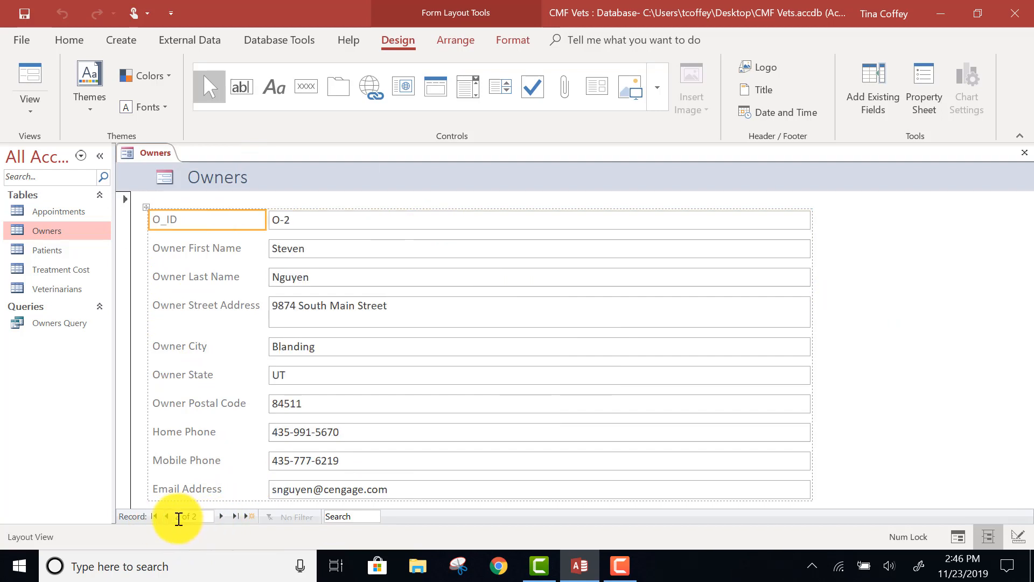
{"action": "left_click", "coordinate": [167, 516]}
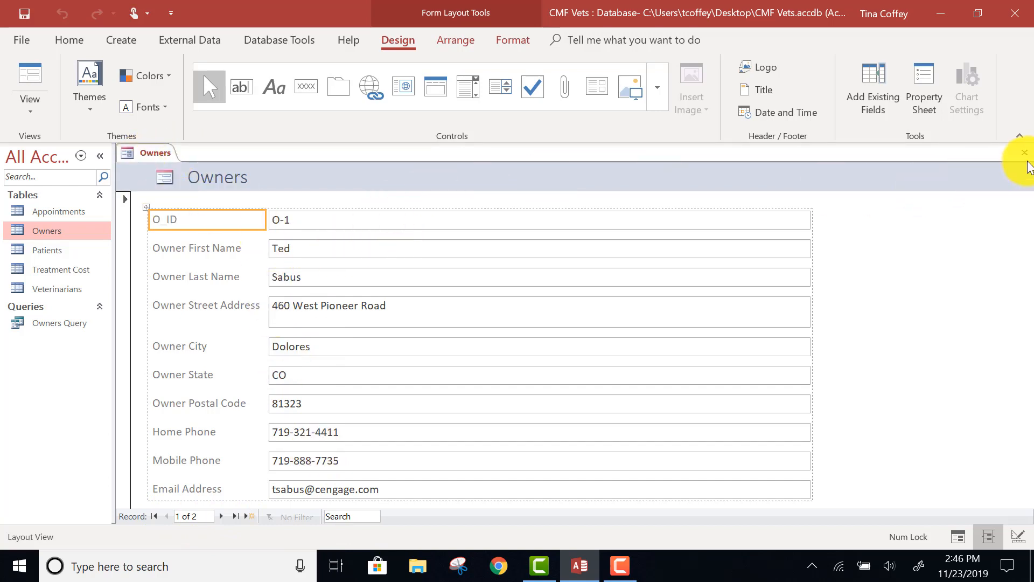
Close the new form and save its design under the name Owners Form
{"action": "left_click", "coordinate": [1025, 154]}
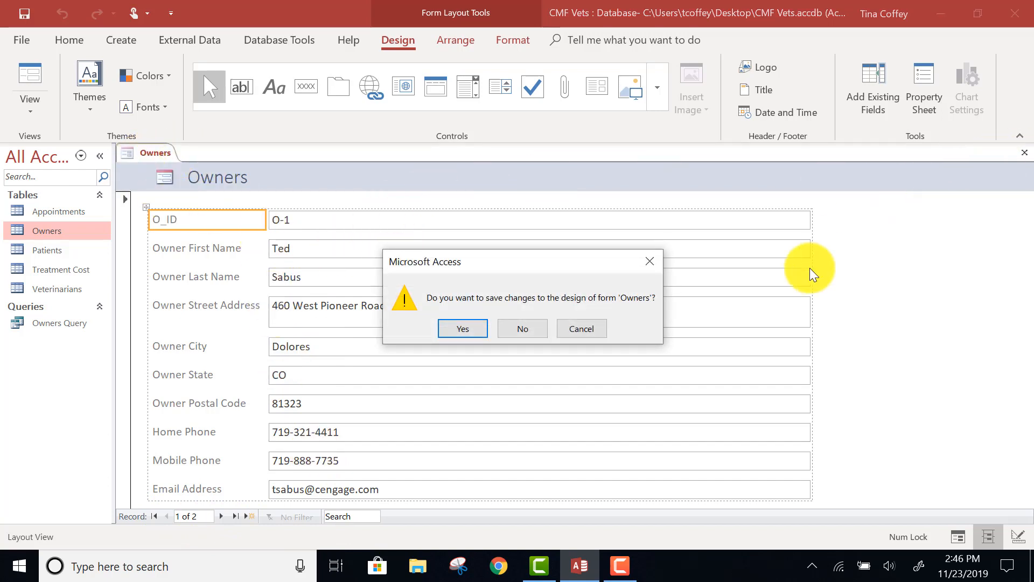
{"action": "left_click", "coordinate": [462, 330]}
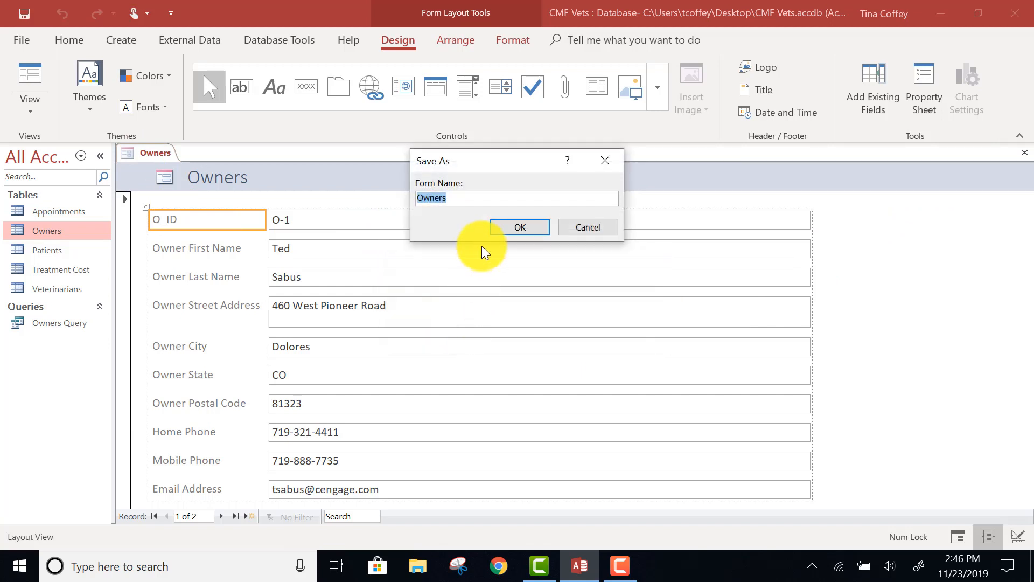
{"action": "left_click", "coordinate": [481, 197]}
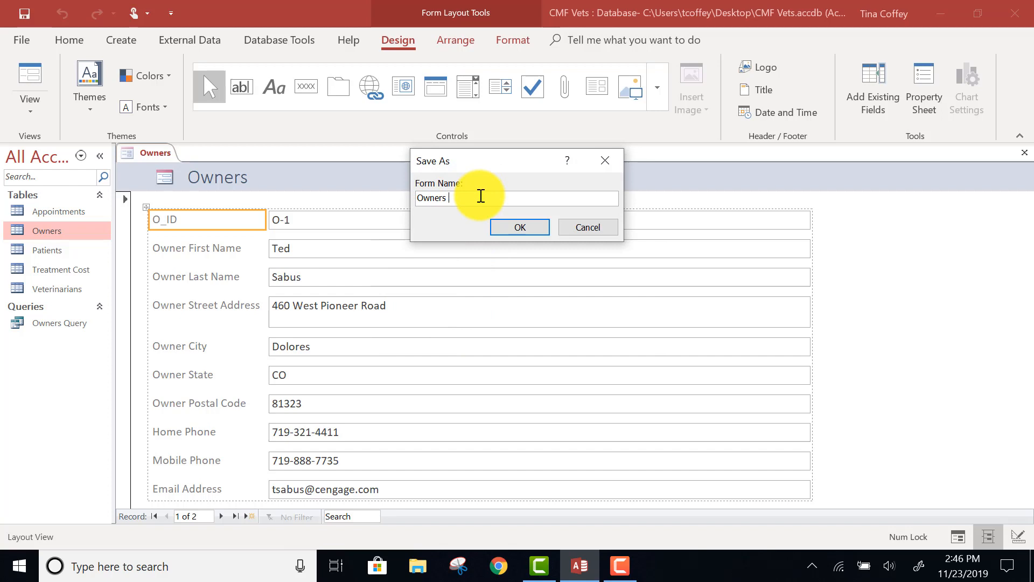
{"action": "type", "text": "Form"}
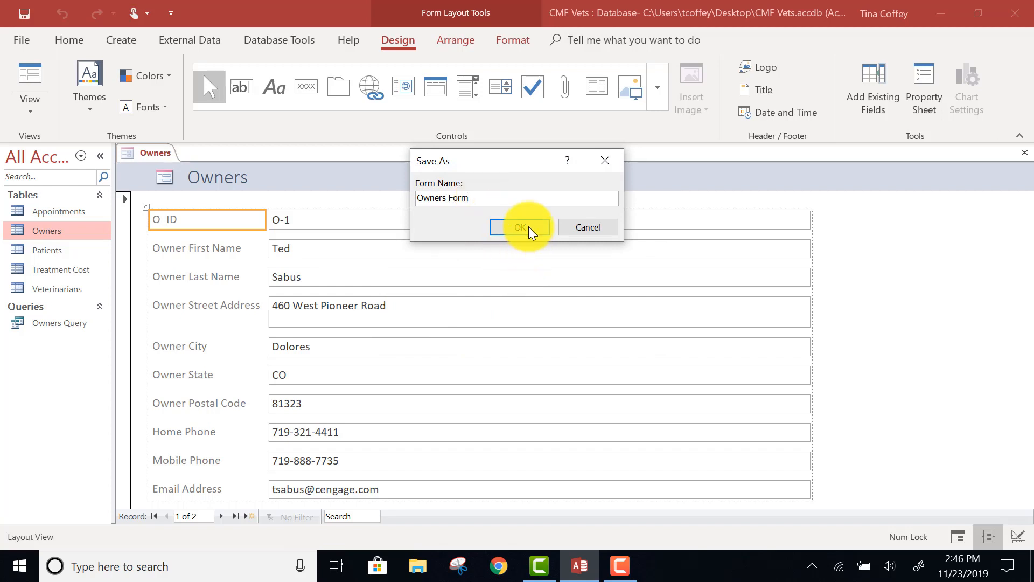
{"action": "left_click", "coordinate": [519, 227]}
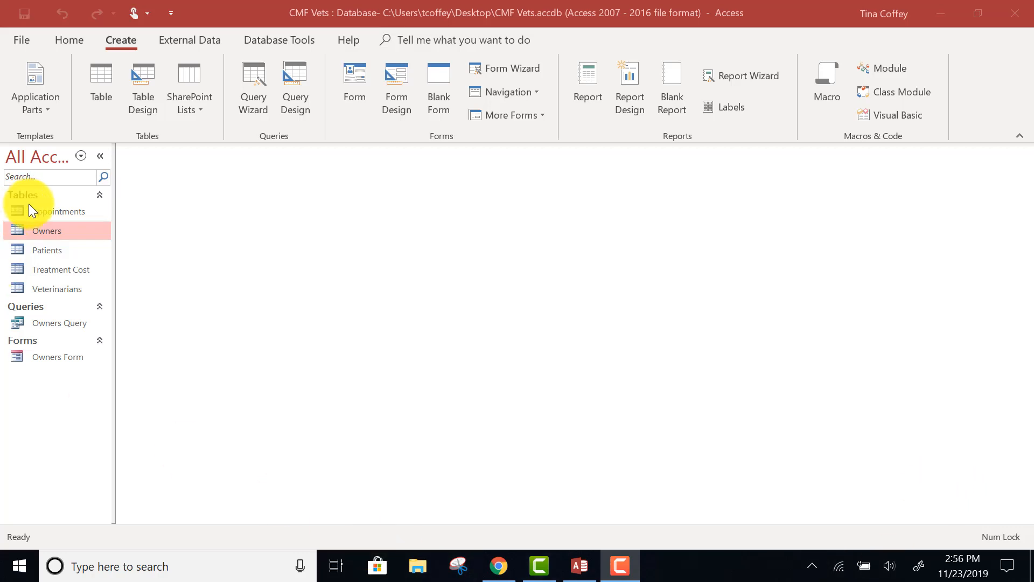
Start a wizard-based report on the Owners table with the owner First Name, Last Name, Street Address, City and State fields
{"action": "left_click", "coordinate": [53, 231]}
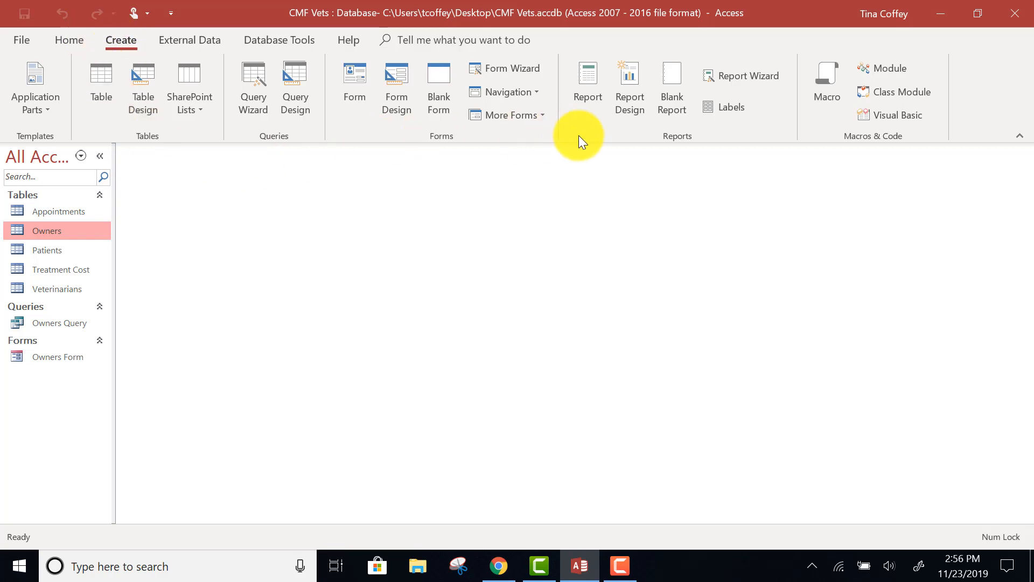
{"action": "left_click", "coordinate": [729, 71]}
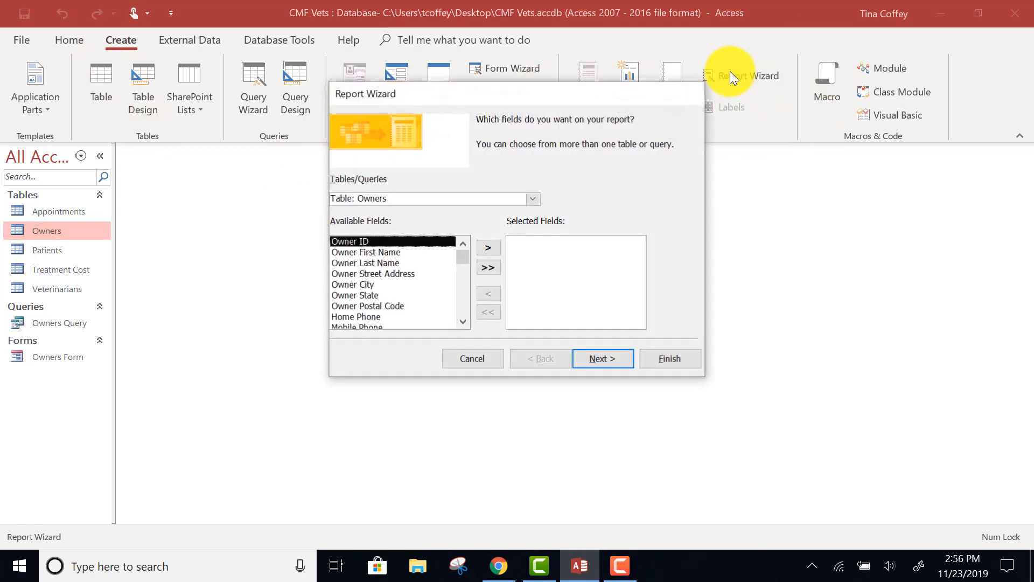
{"action": "left_click", "coordinate": [369, 252]}
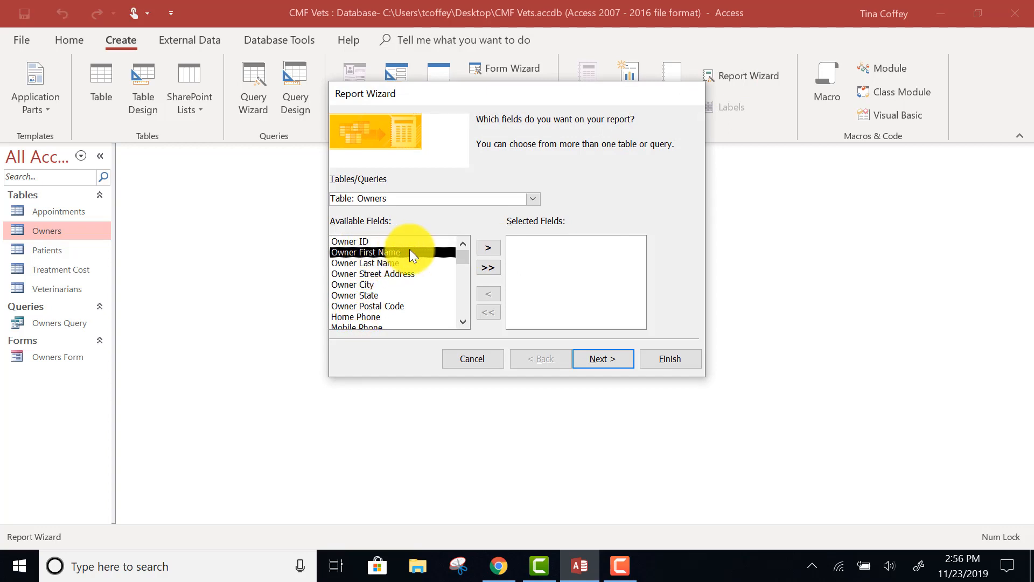
{"action": "left_click", "coordinate": [487, 248]}
{"action": "left_click", "coordinate": [487, 247]}
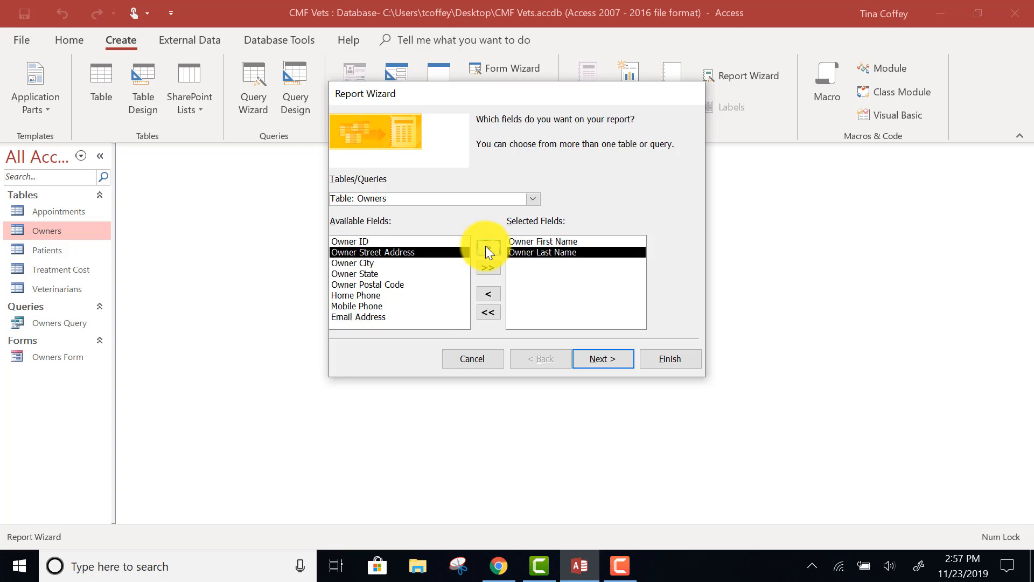
{"action": "left_click", "coordinate": [487, 248]}
{"action": "left_click", "coordinate": [487, 247]}
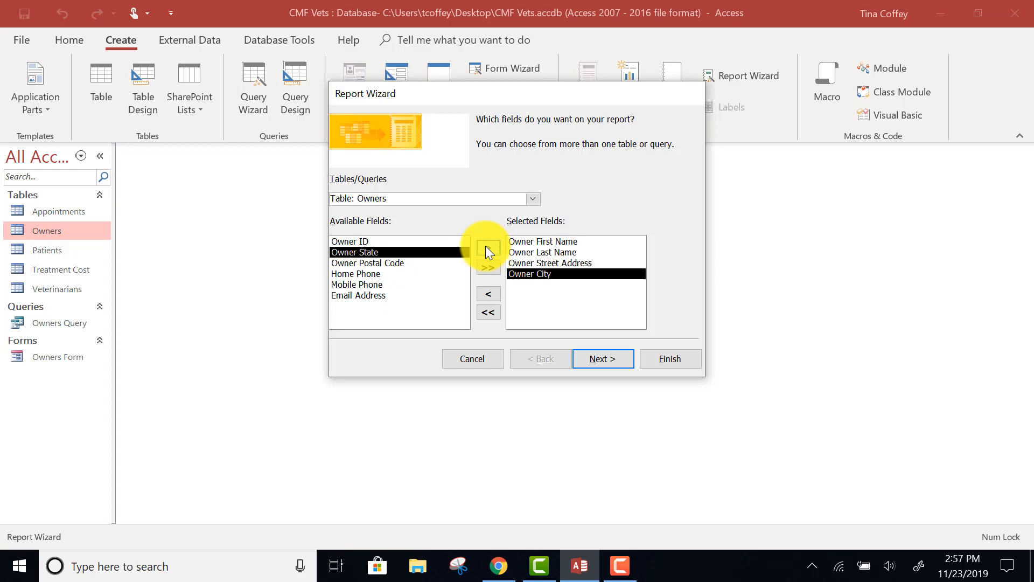
{"action": "left_click", "coordinate": [487, 248]}
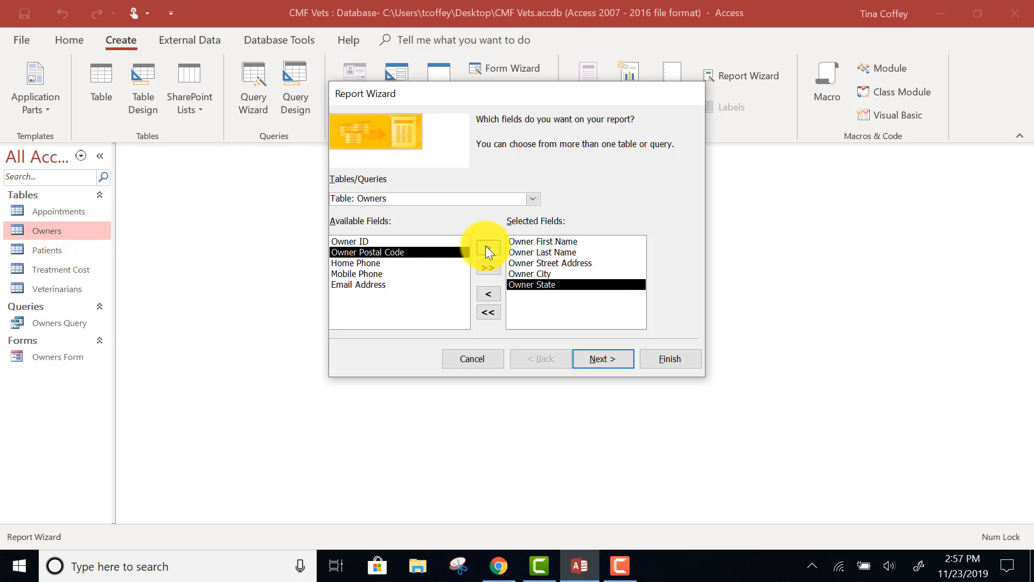
{"action": "left_click", "coordinate": [619, 364]}
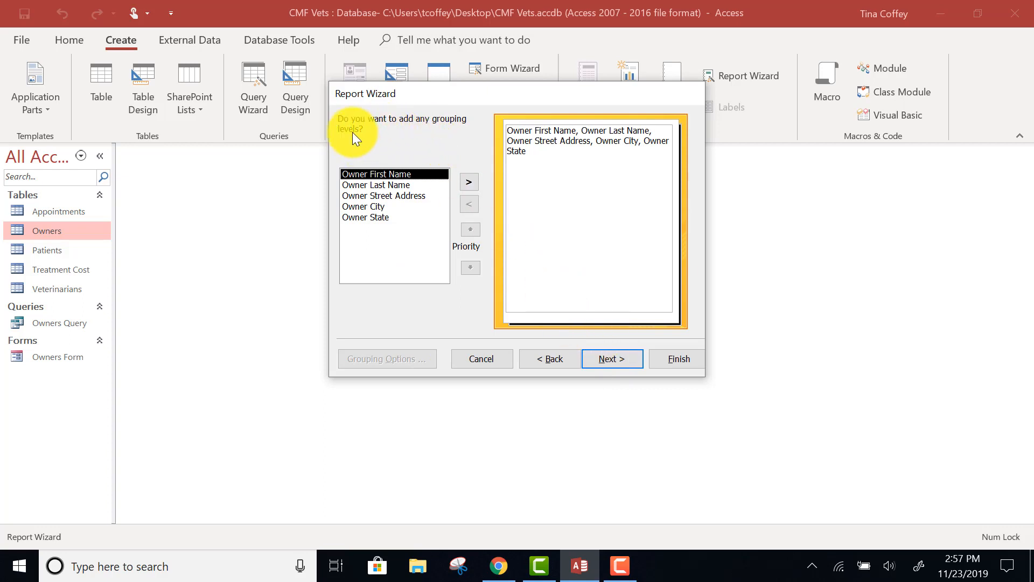
Group the report by Owner State, leave the sort order empty, and accept the Stepped layout in Portrait orientation
{"action": "left_click", "coordinate": [366, 218]}
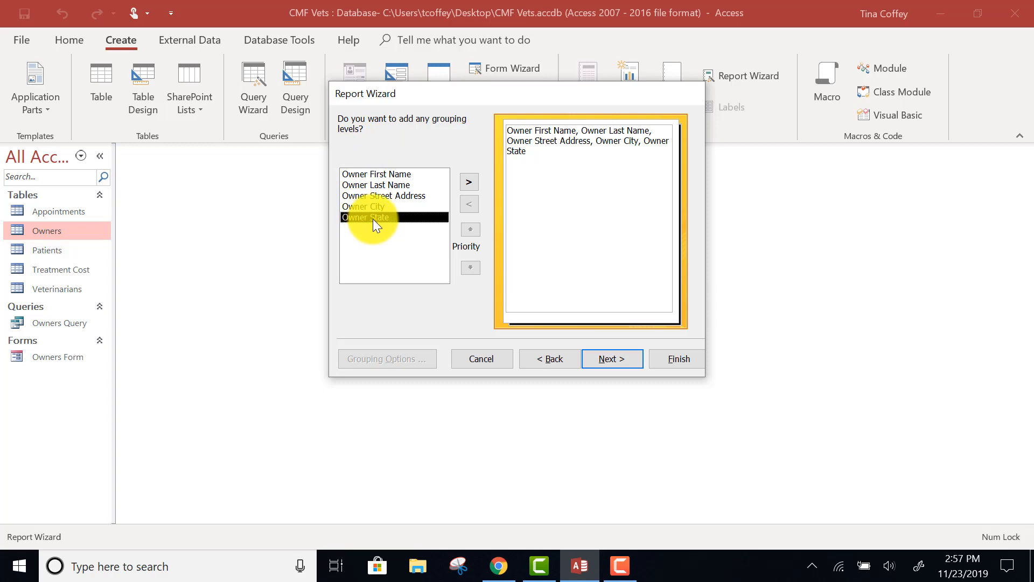
{"action": "left_click", "coordinate": [468, 184]}
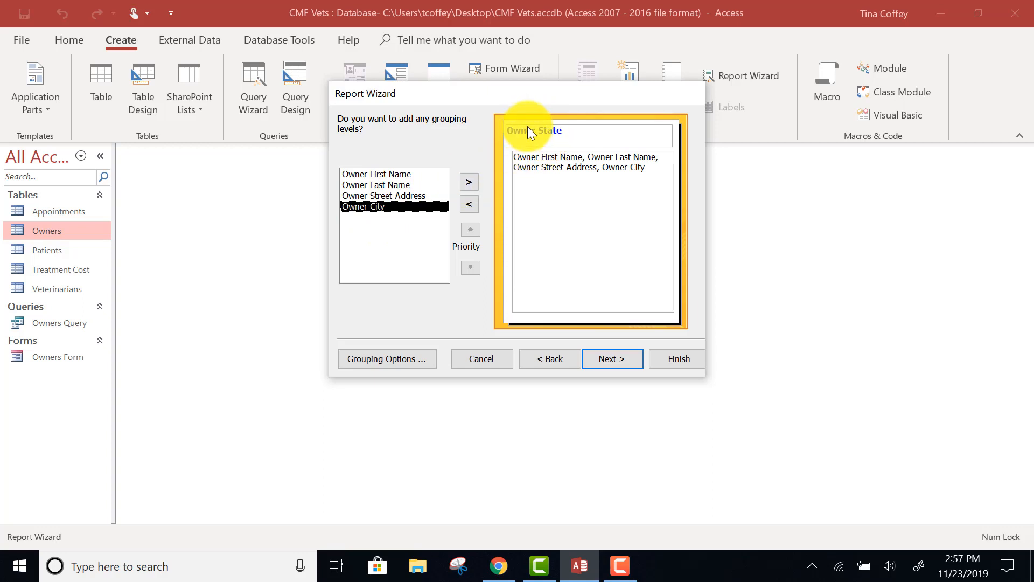
{"action": "left_click", "coordinate": [618, 362]}
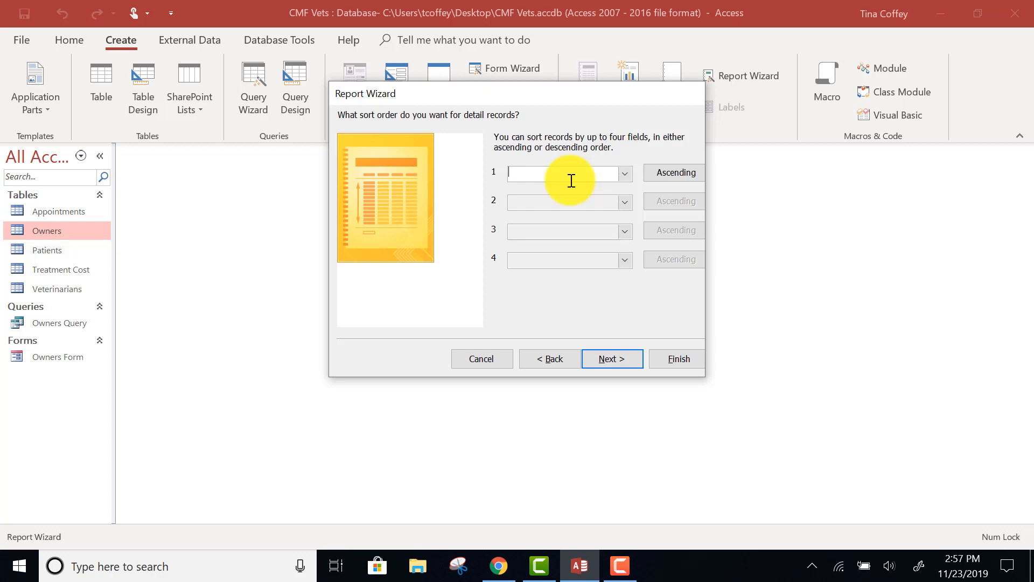
{"action": "left_click", "coordinate": [608, 362]}
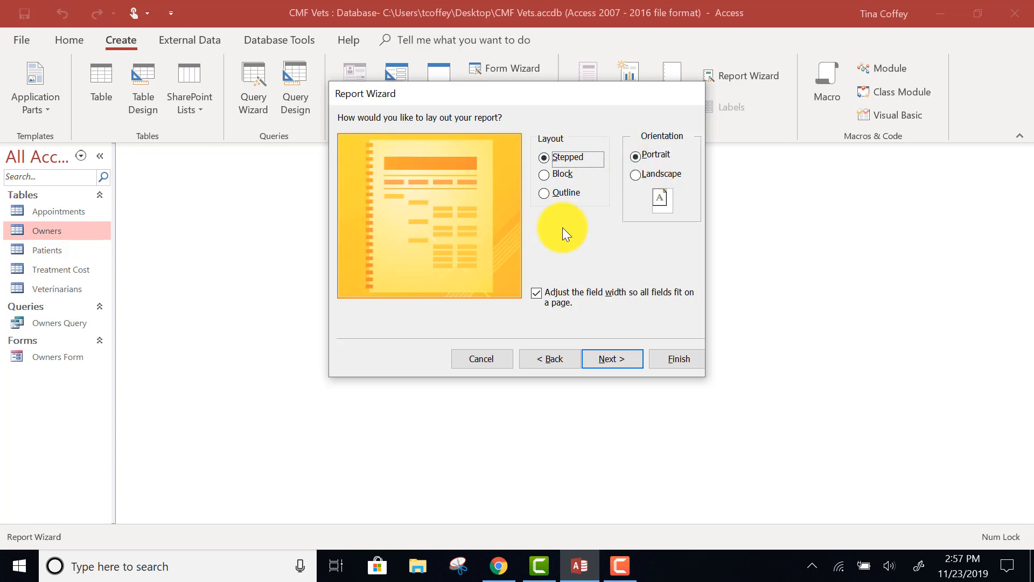
{"action": "left_click", "coordinate": [594, 357]}
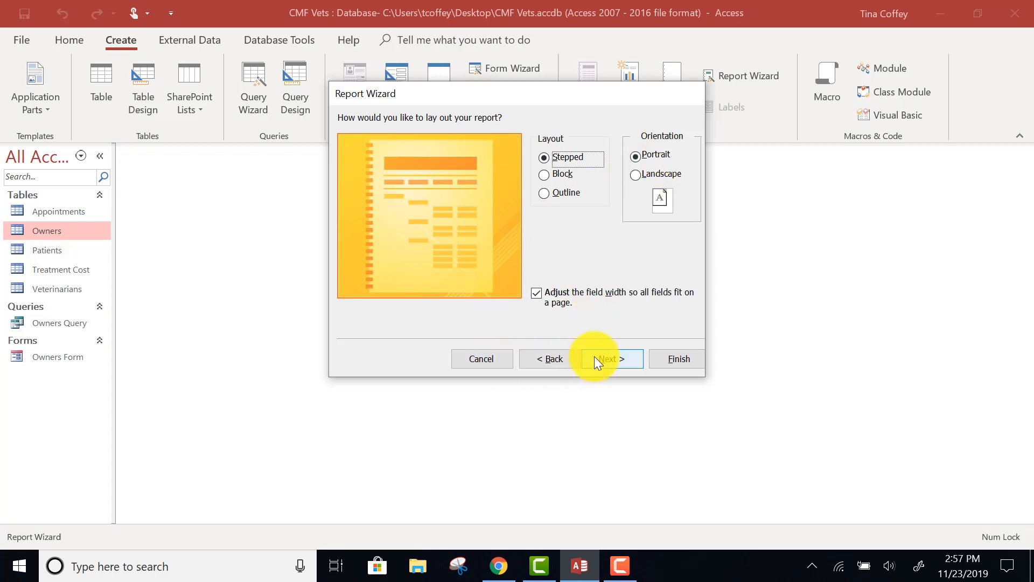
Title the report Owners Report, finish it with the preview option, look over the preview, and close it
{"action": "left_click", "coordinate": [508, 140]}
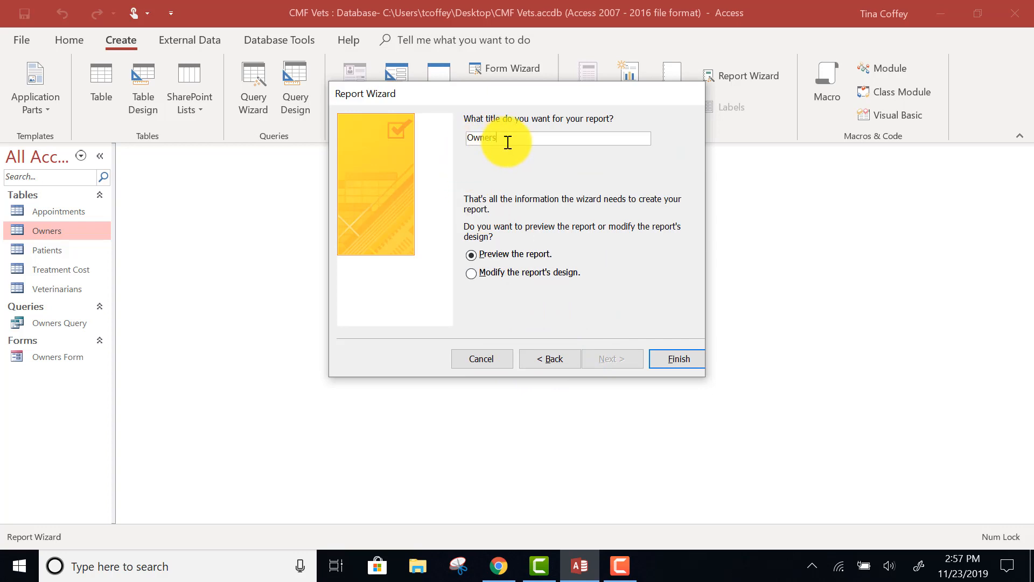
{"action": "type", "text": "Report"}
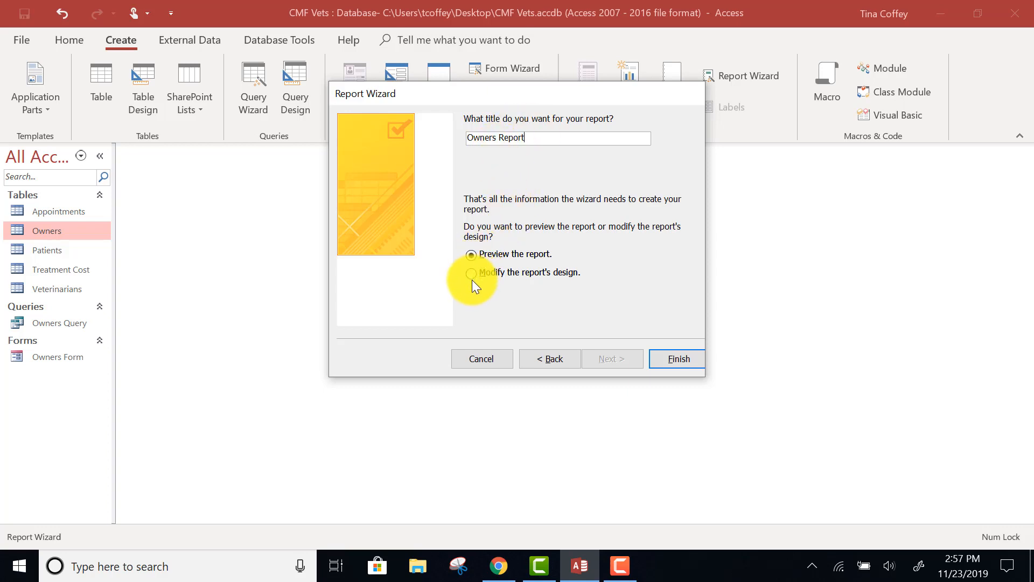
{"action": "left_click", "coordinate": [679, 360]}
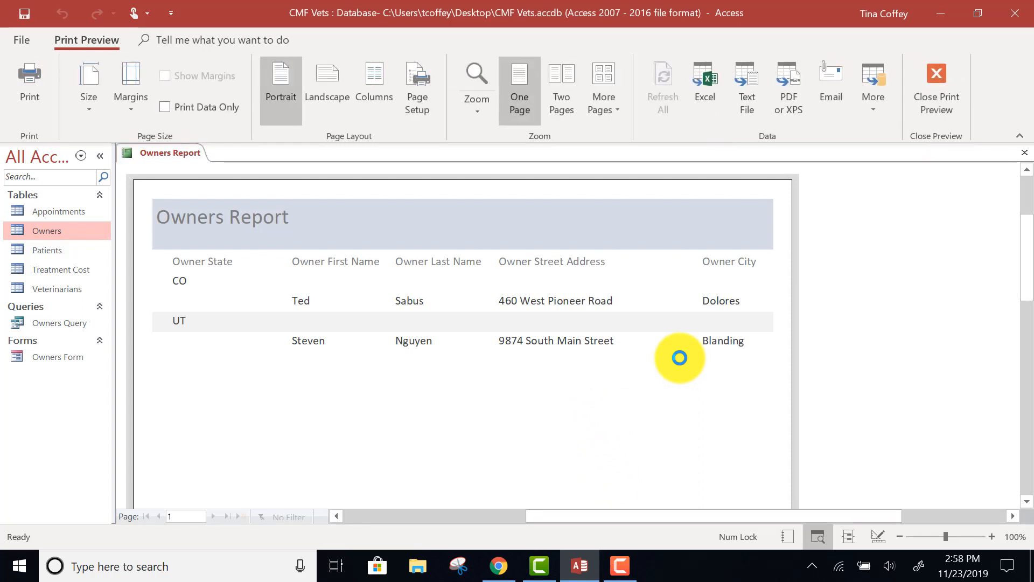
{"action": "scroll", "coordinate": [517, 358], "scroll_direction": "down", "scroll_amount": 1}
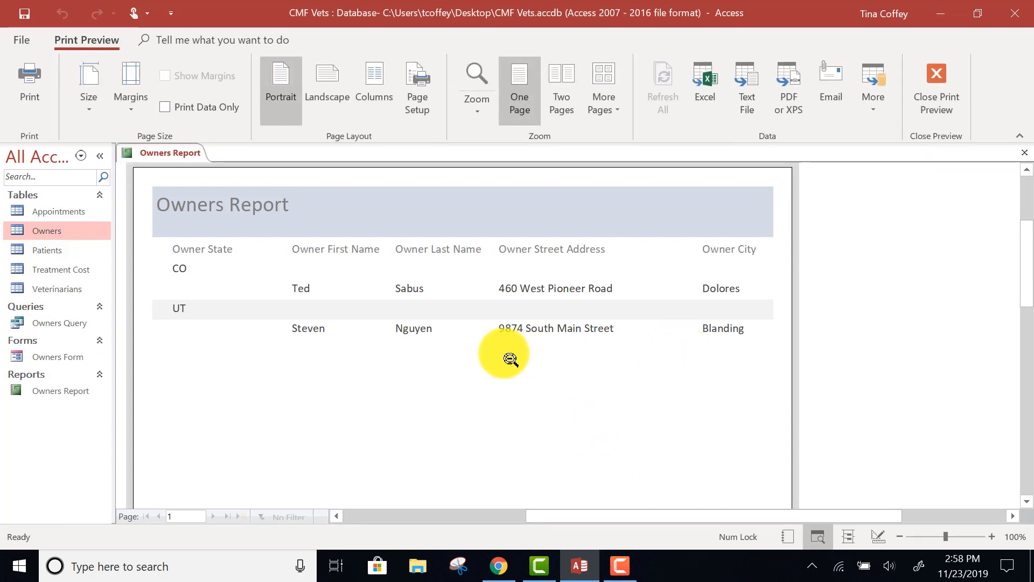
{"action": "scroll", "coordinate": [268, 316], "scroll_direction": "up", "scroll_amount": 2}
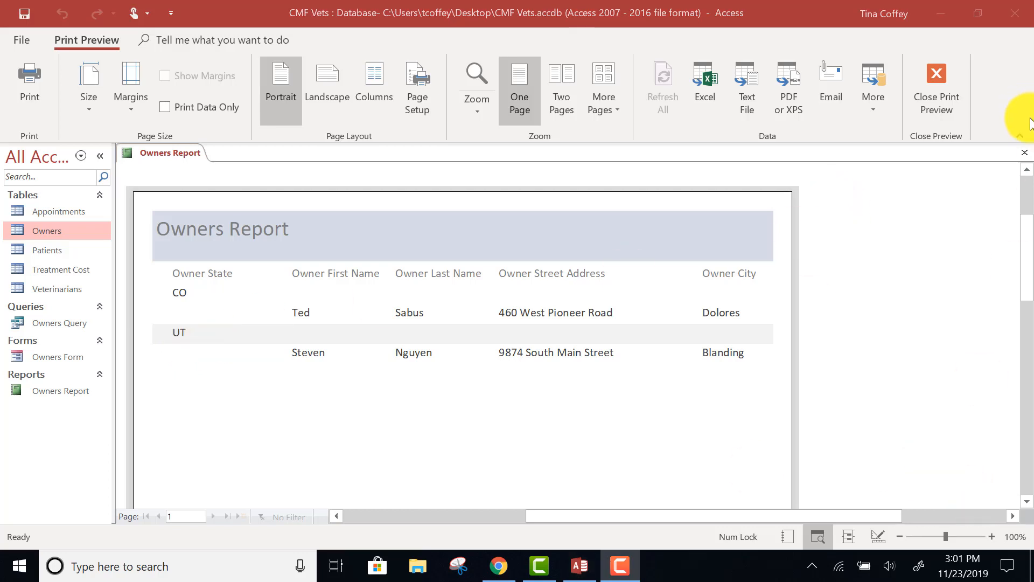
{"action": "left_click", "coordinate": [1024, 152]}
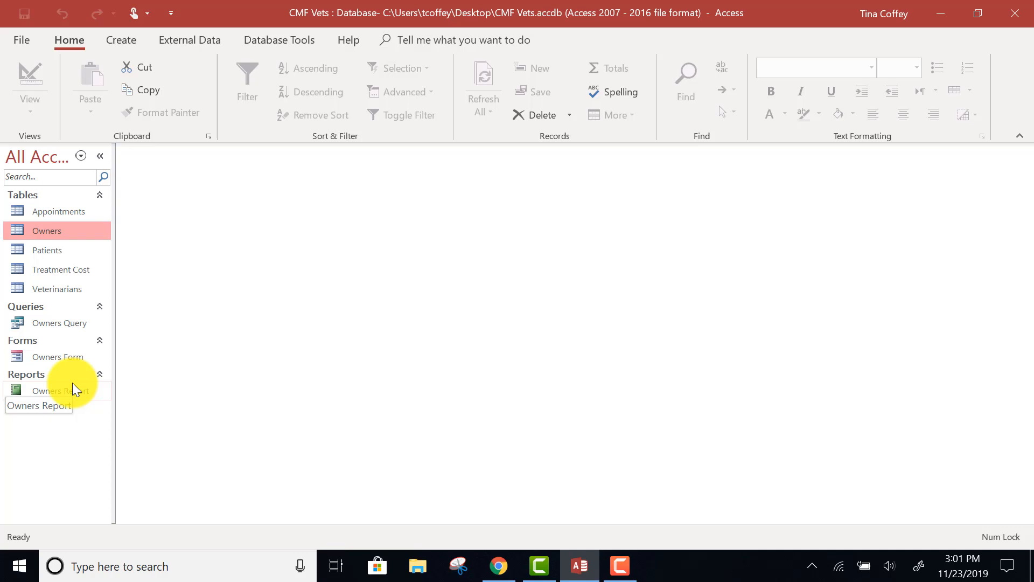
Run Compact & Repair on the CMF Vets database
{"action": "left_click", "coordinate": [20, 40]}
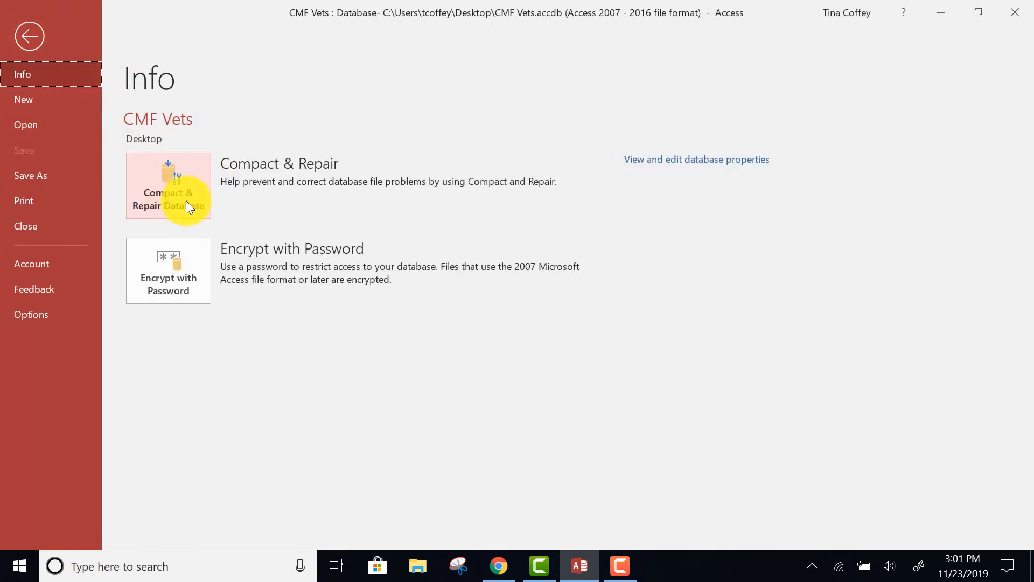
{"action": "left_click", "coordinate": [172, 207]}
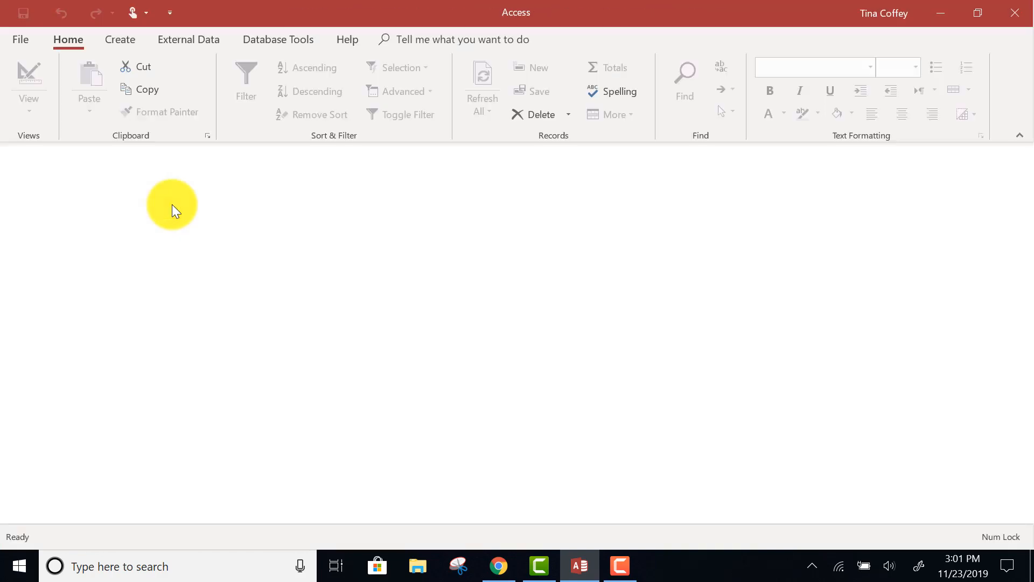